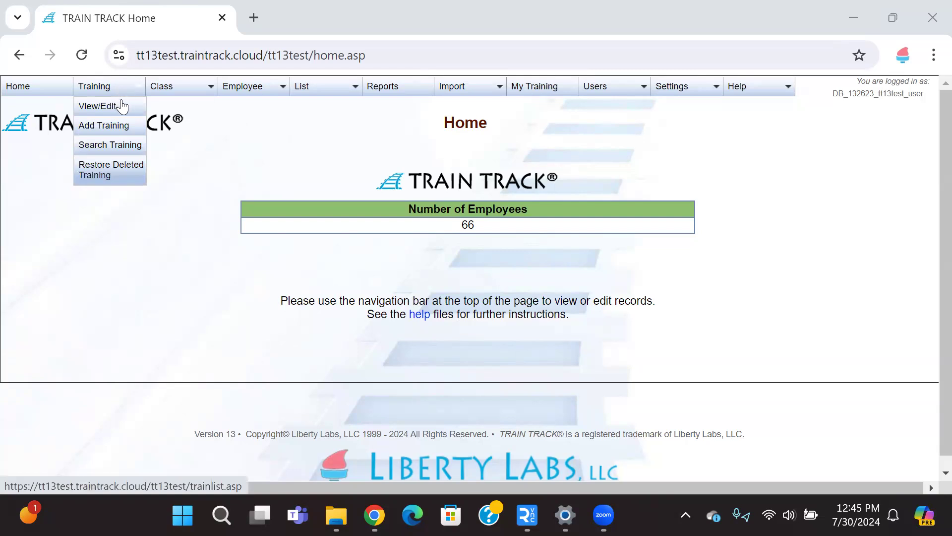
Step: Open the training list and choose Inactive in the status-to-show filter below the table
{"action": "left_click", "coordinate": [122, 109]}
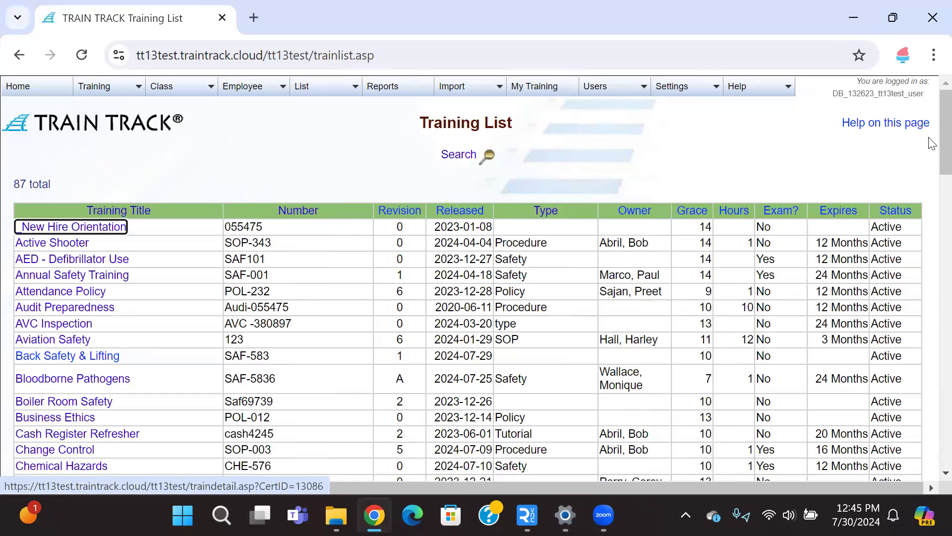
{"action": "scroll", "coordinate": [931, 143], "scroll_direction": "down", "scroll_amount": 12}
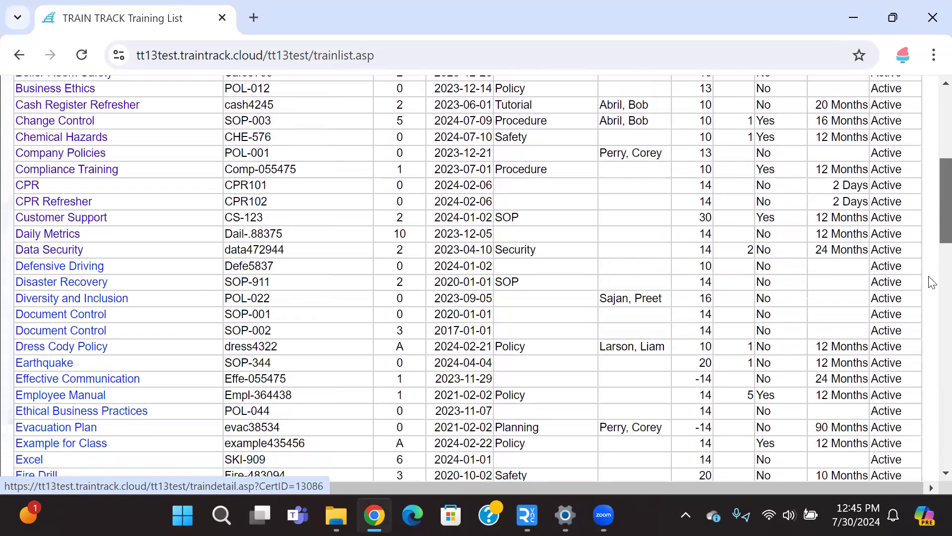
{"action": "scroll", "coordinate": [932, 388], "scroll_direction": "down", "scroll_amount": 10}
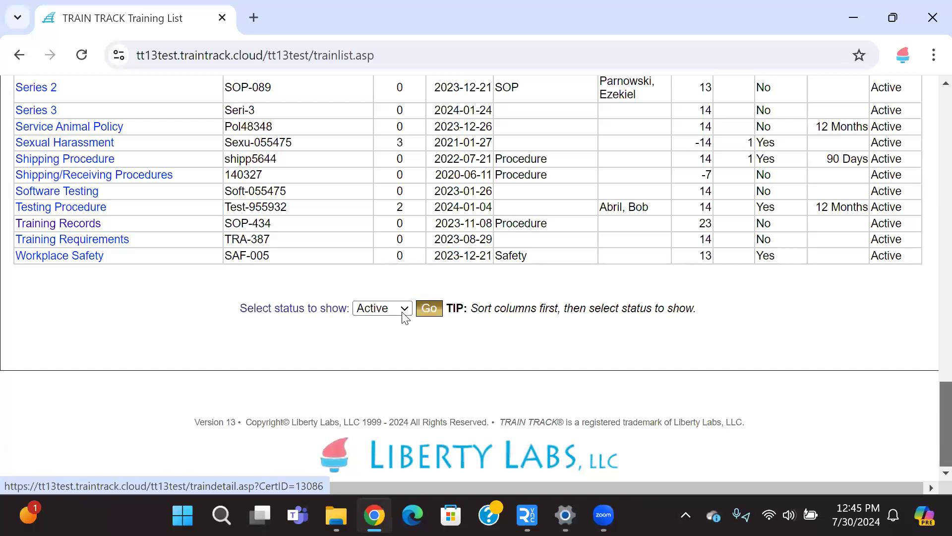
{"action": "left_click", "coordinate": [403, 314]}
{"action": "left_click", "coordinate": [390, 339]}
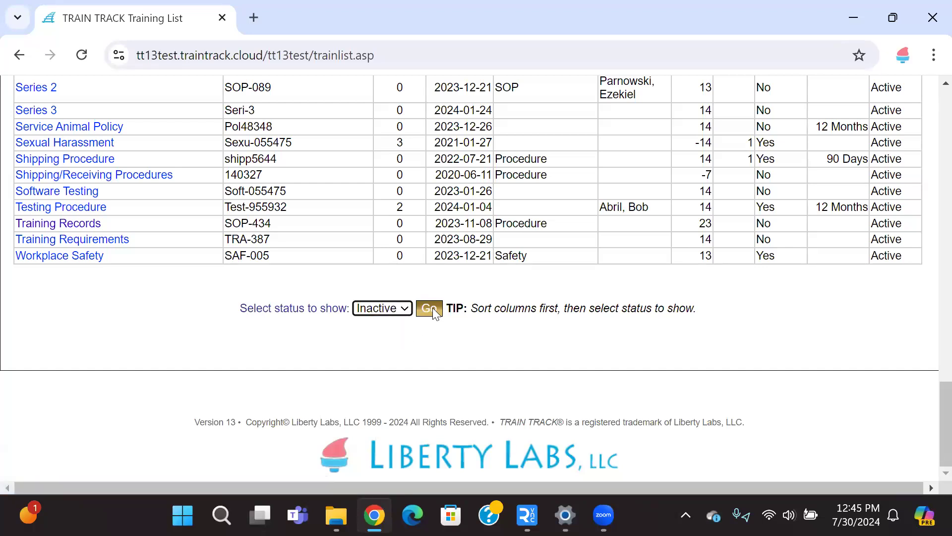
Step: Sort the training list by Training Title, descending and then back to ascending
{"action": "left_click_drag", "start_coordinate": [929, 419], "coordinate": [932, 84]}
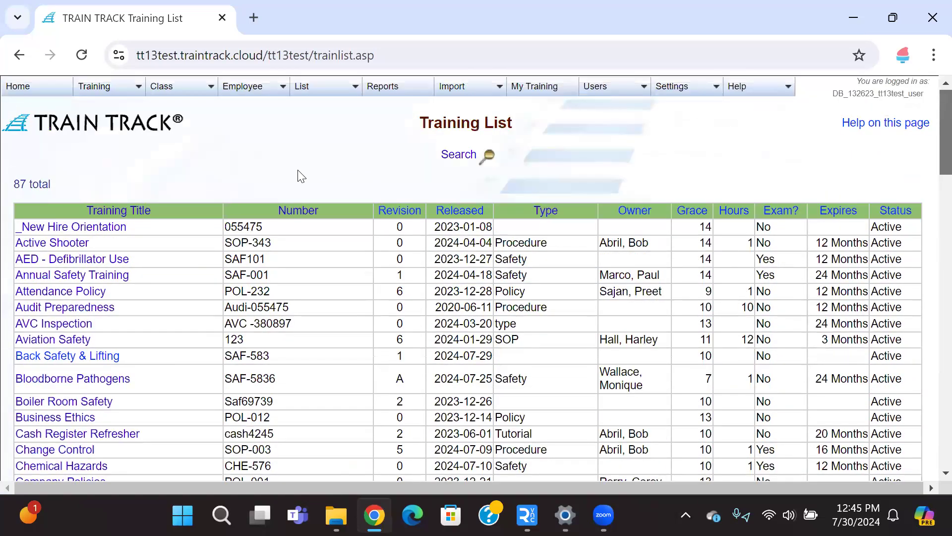
{"action": "left_click", "coordinate": [114, 216]}
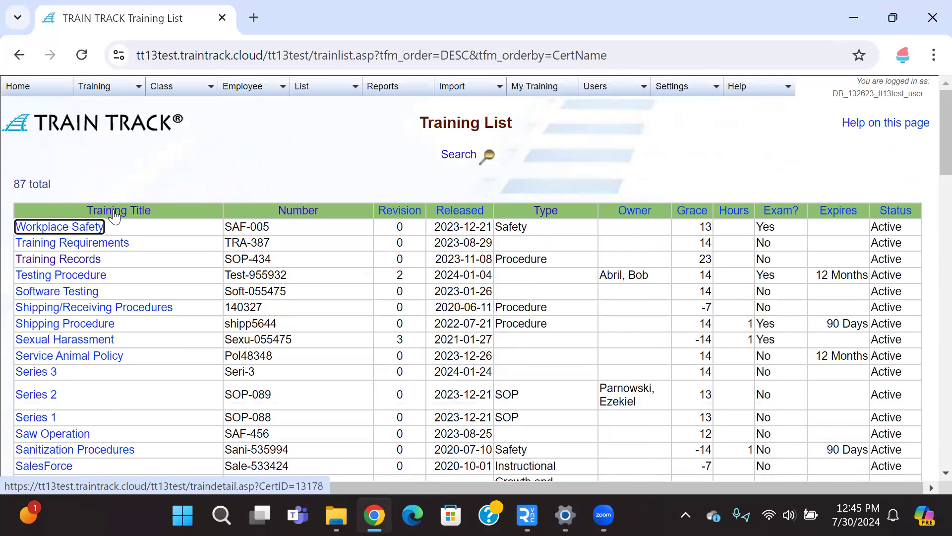
{"action": "left_click", "coordinate": [114, 215]}
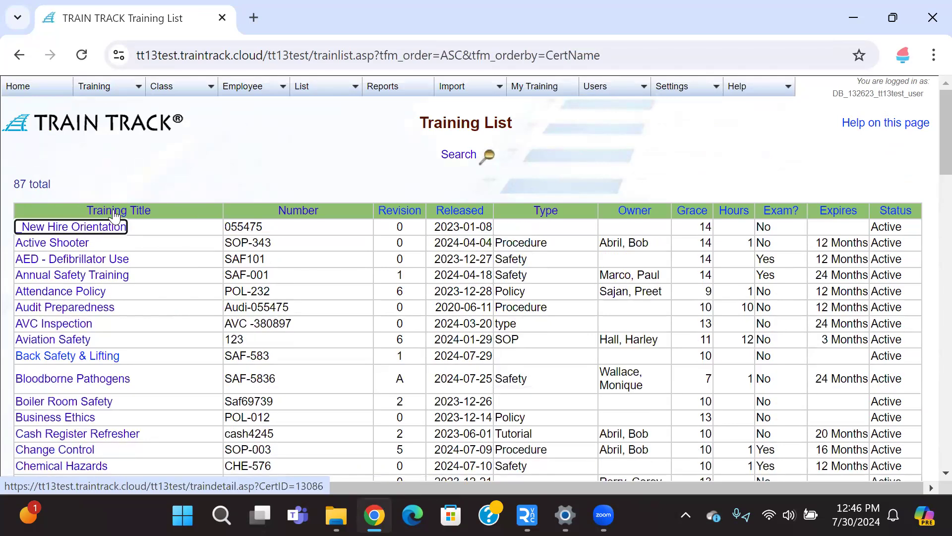
Step: Sort the training list by Revision and highlight the CurrentRev sort field in the page address
{"action": "left_click", "coordinate": [407, 219]}
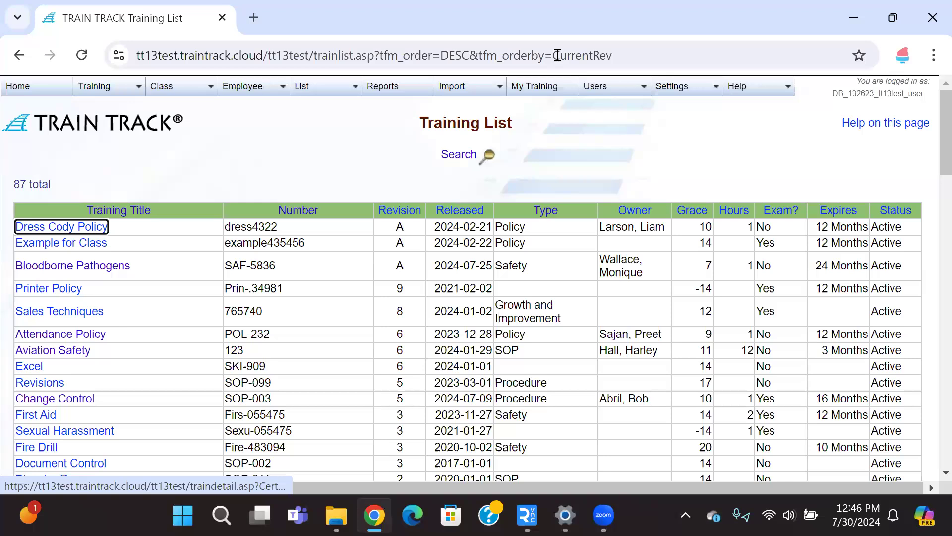
{"action": "left_click_drag", "start_coordinate": [556, 55], "coordinate": [613, 57]}
{"action": "right_click", "coordinate": [610, 55]}
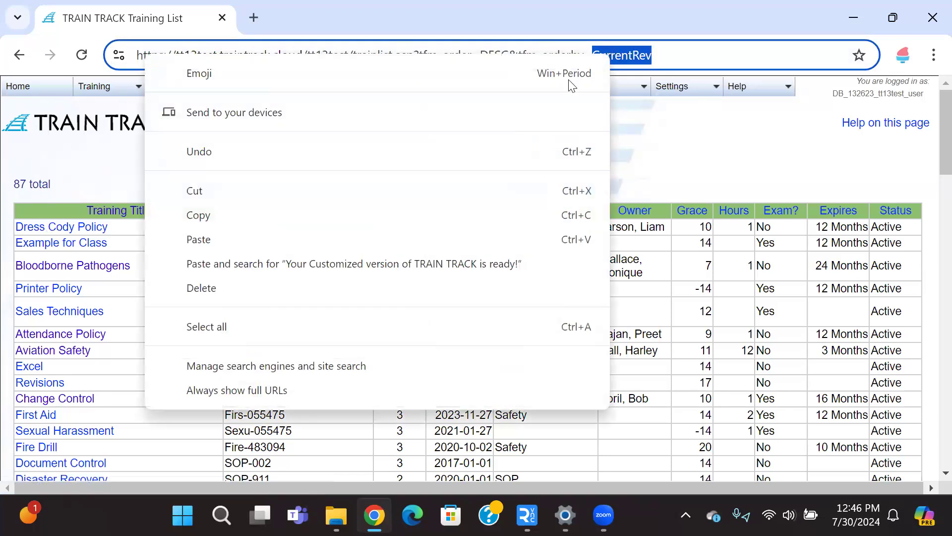
{"action": "left_click", "coordinate": [390, 218]}
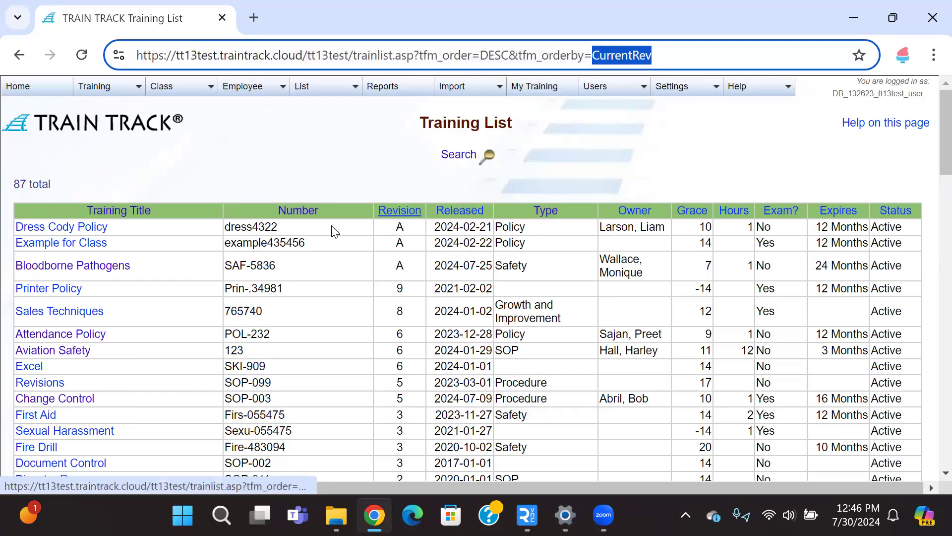
Step: Sort by Training Title descending and highlight the DESC order and orderby parameters in the address
{"action": "left_click", "coordinate": [106, 210]}
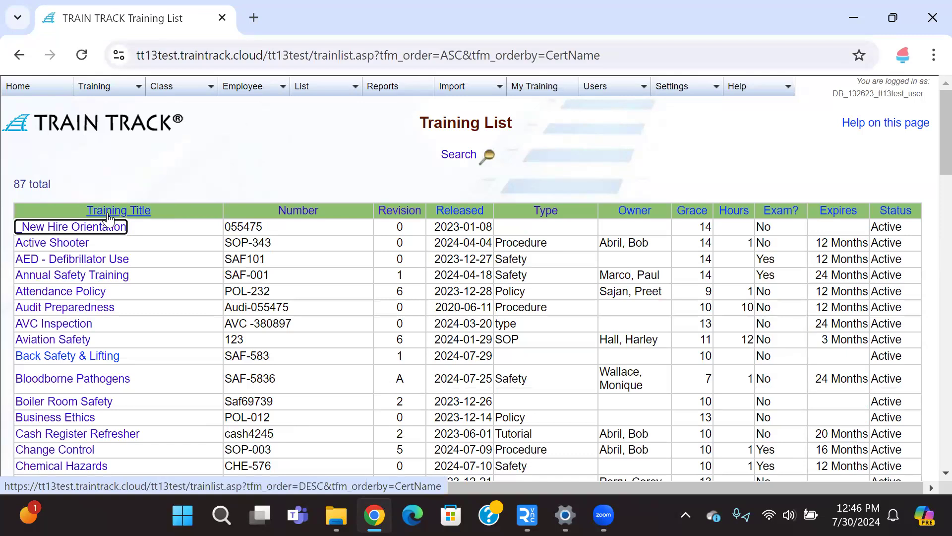
{"action": "left_click", "coordinate": [108, 213]}
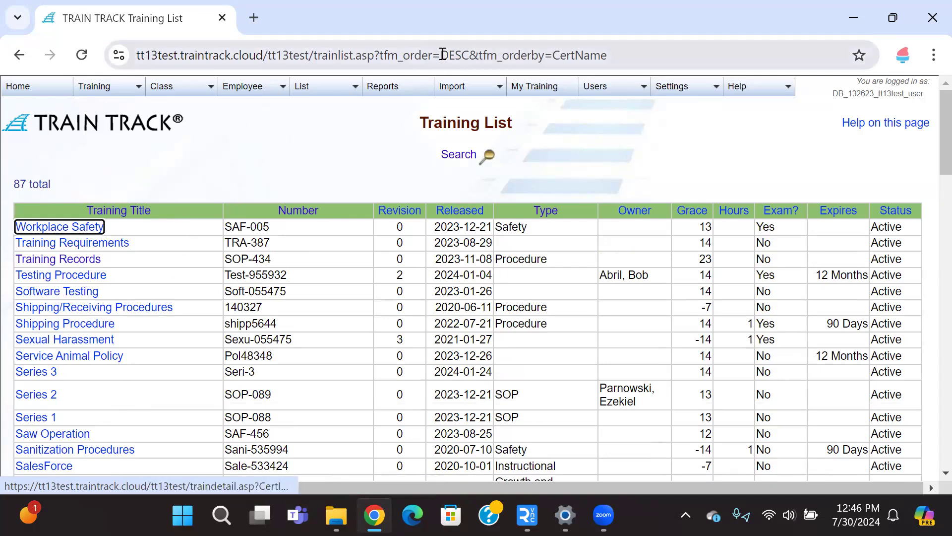
{"action": "left_click_drag", "start_coordinate": [441, 55], "coordinate": [470, 54]}
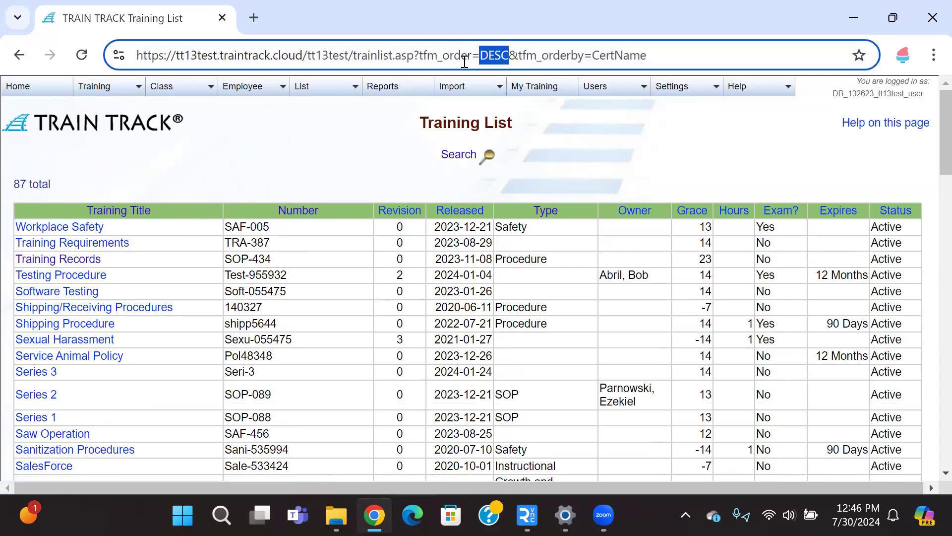
{"action": "left_click_drag", "start_coordinate": [548, 55], "coordinate": [592, 55]}
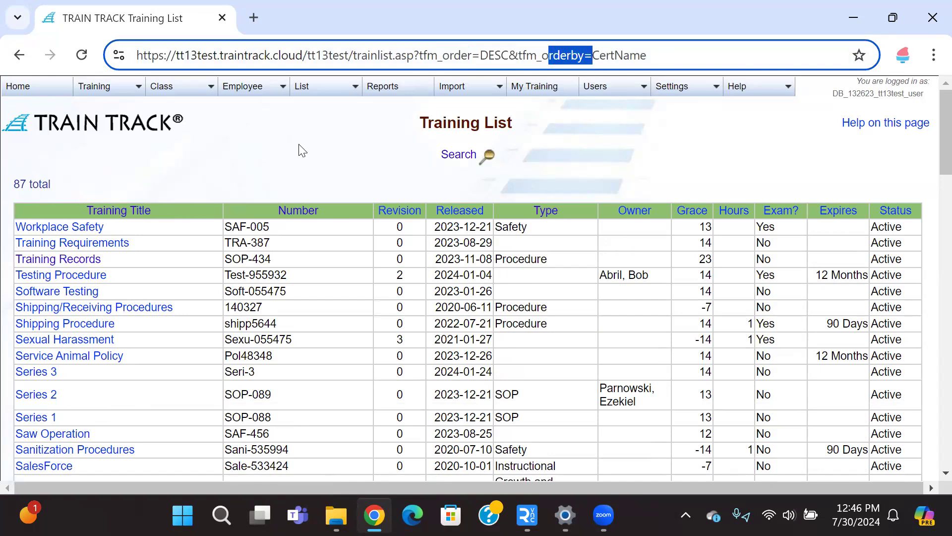
{"action": "left_click", "coordinate": [649, 49]}
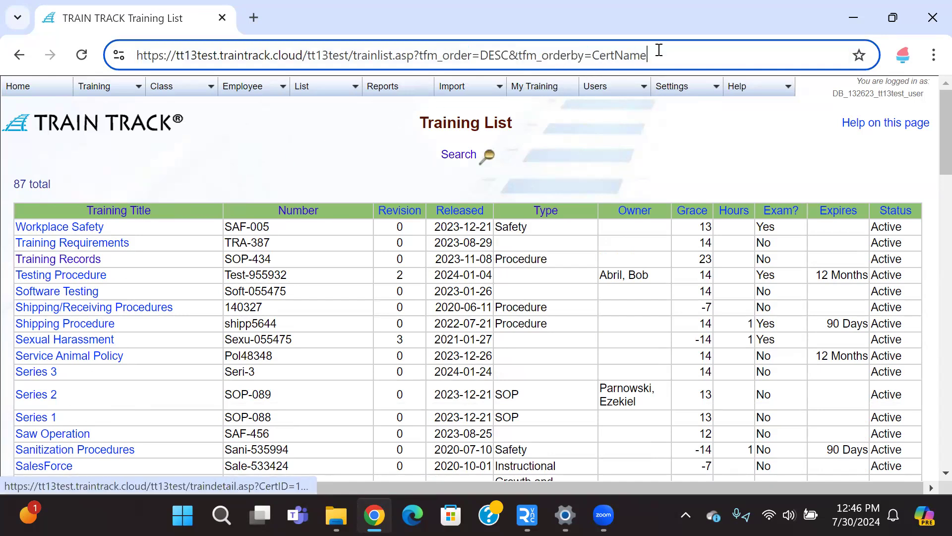
Step: Append ", CurrentRev" to the orderby parameter in the address and load it to sort by title and revision
{"action": "type", "text": ", "}
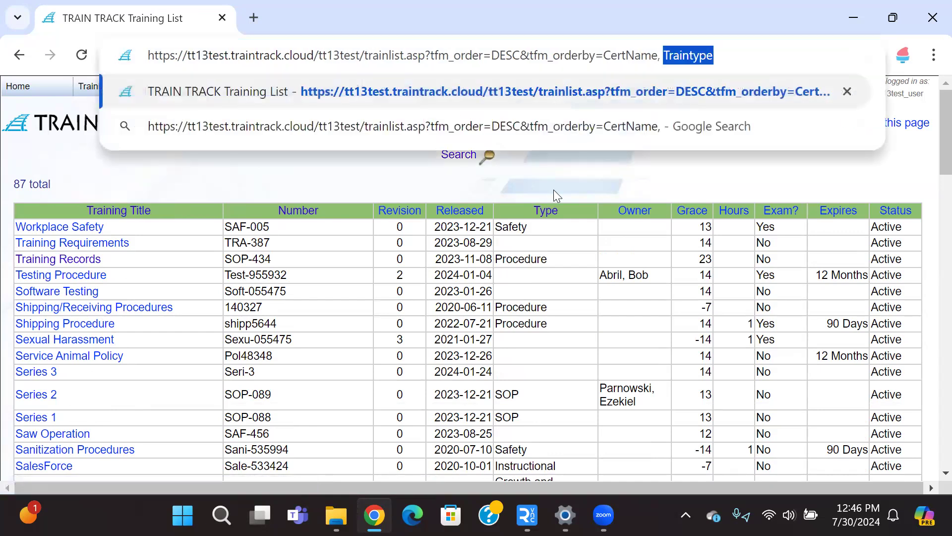
{"action": "type", "text": "CurrentRev"}
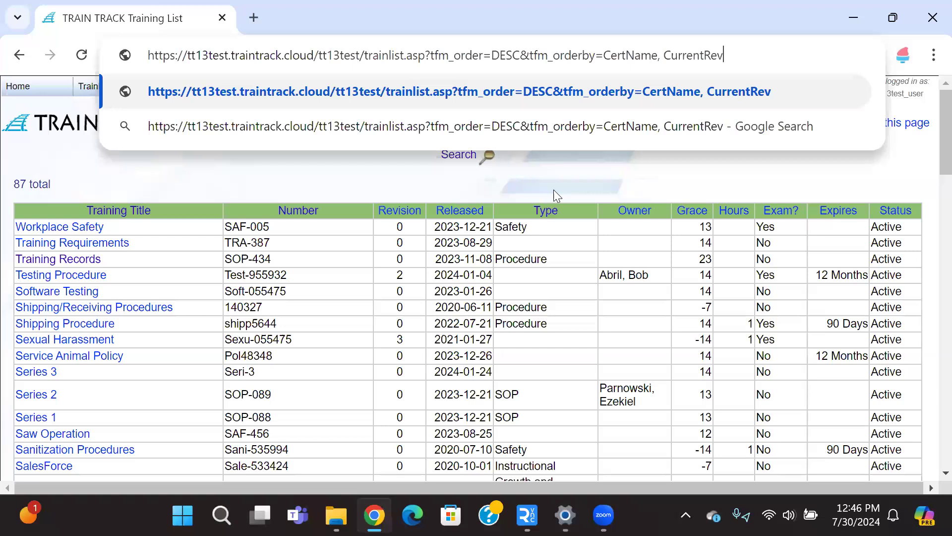
{"action": "key", "text": "Return"}
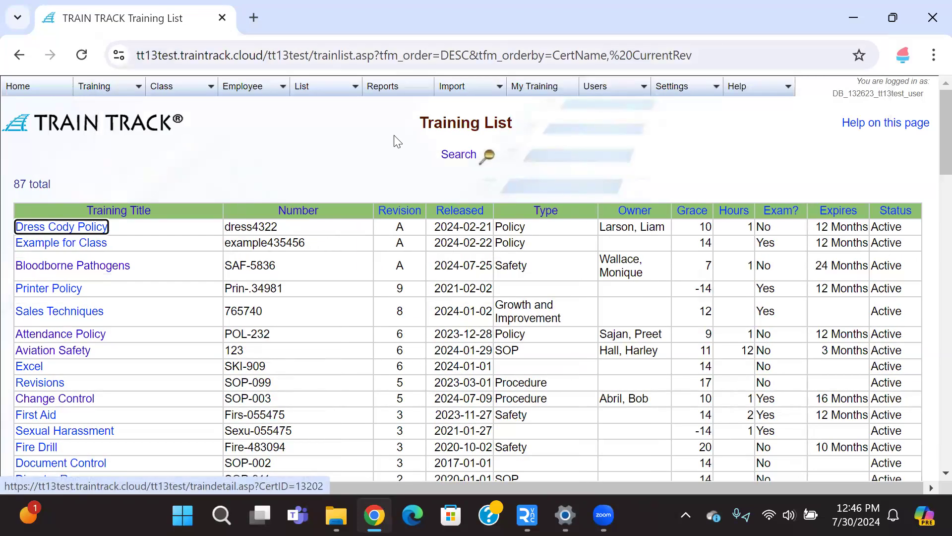
Step: Search the training records for safety
{"action": "mouse_move", "coordinate": [124, 89]}
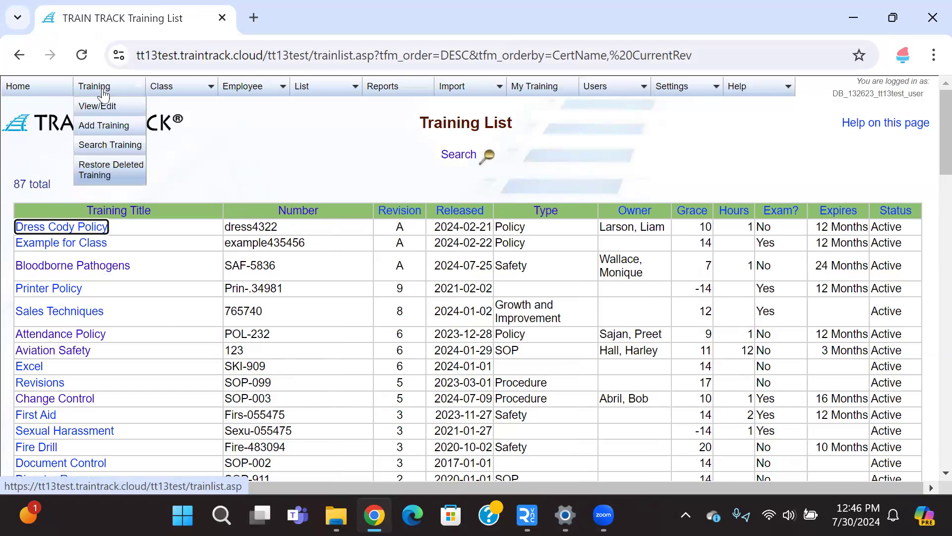
{"action": "left_click", "coordinate": [100, 149]}
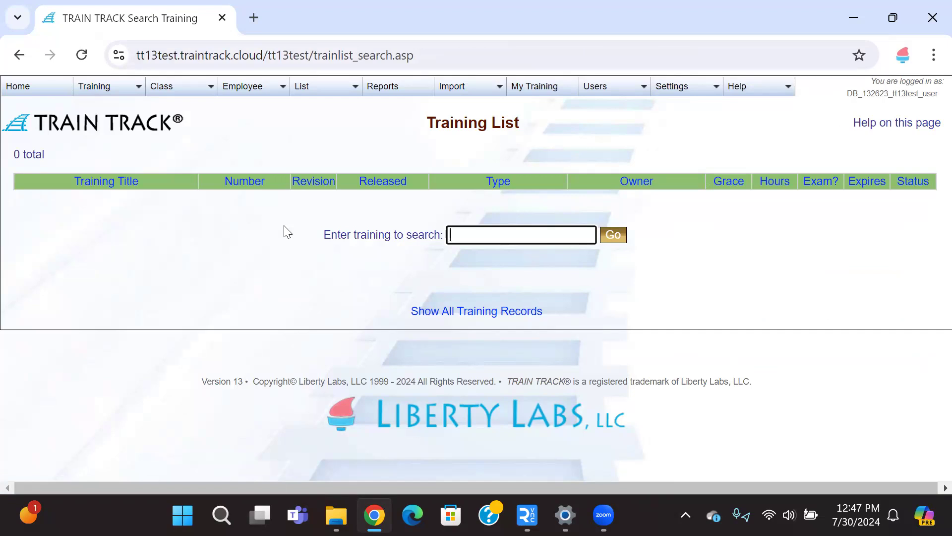
{"action": "type", "text": "safet"}
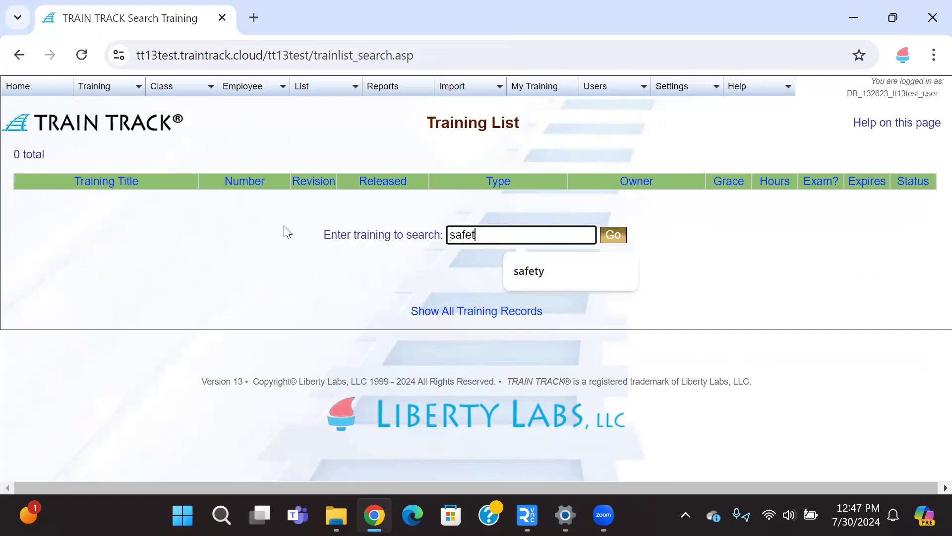
{"action": "left_click", "coordinate": [542, 267]}
{"action": "left_click", "coordinate": [611, 235]}
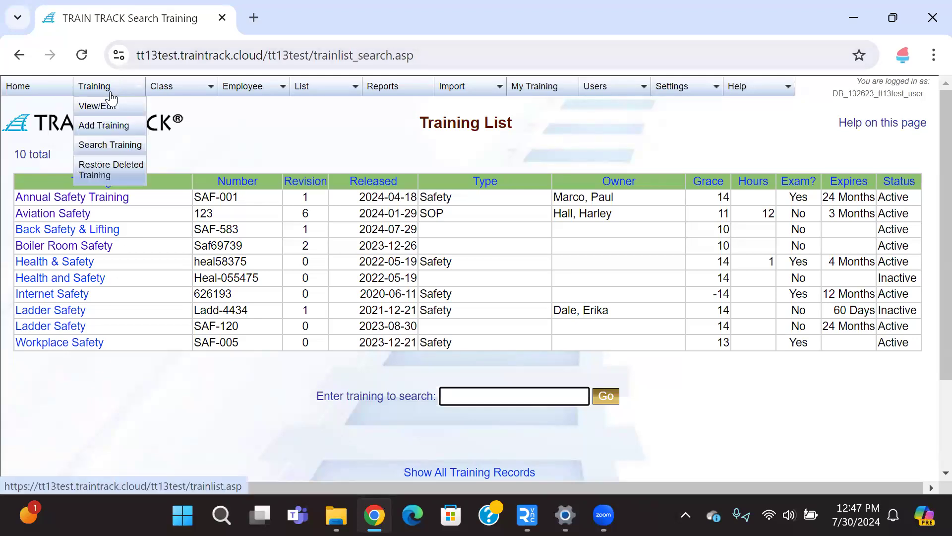
Step: Open the deleted ADP Training record from the Restore Deleted Training list
{"action": "left_click", "coordinate": [121, 180]}
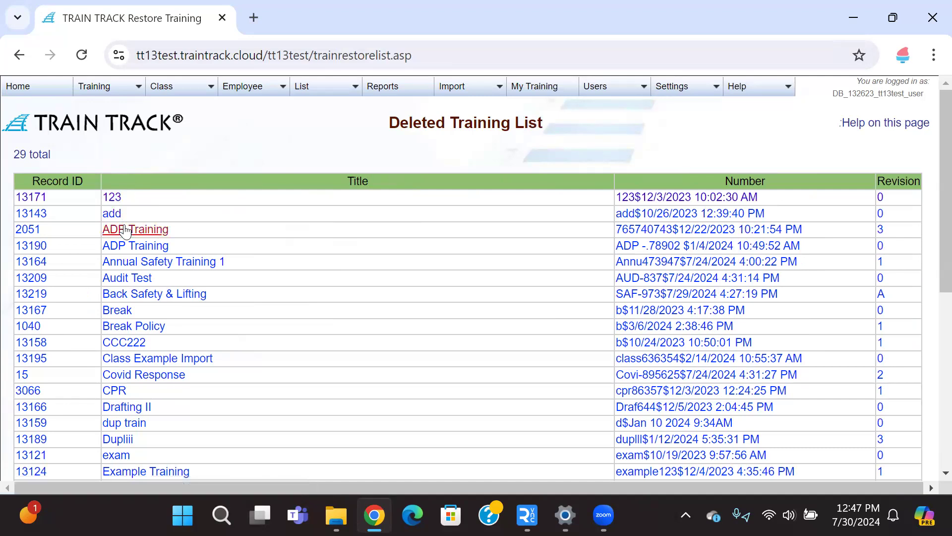
{"action": "left_click", "coordinate": [123, 231]}
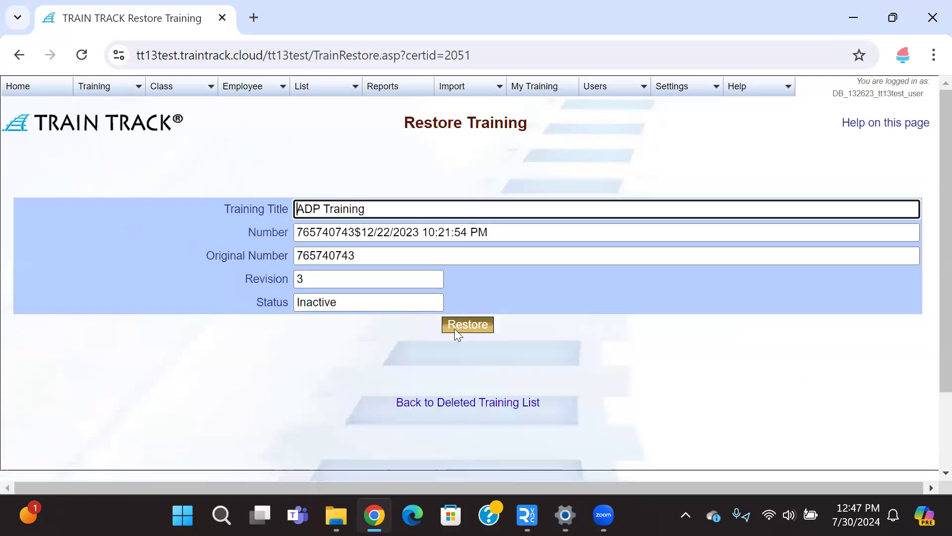
Step: Open the scheduled classes list
{"action": "mouse_move", "coordinate": [176, 87]}
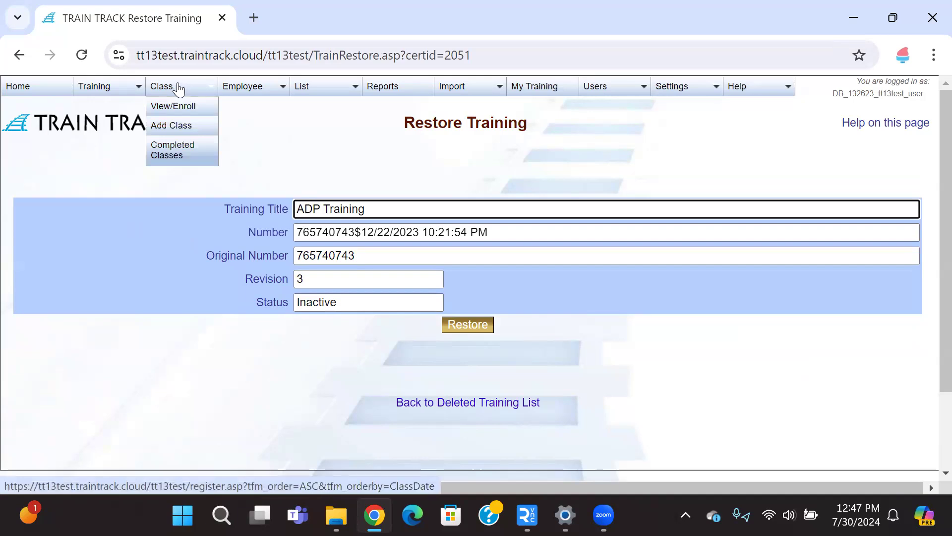
{"action": "left_click", "coordinate": [184, 106]}
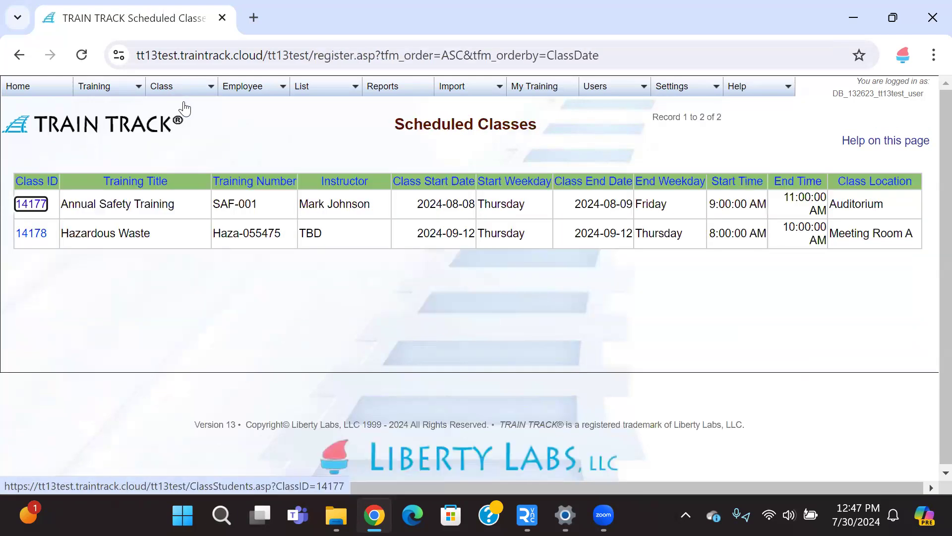
Step: Open the employee list for viewing and editing
{"action": "mouse_move", "coordinate": [181, 92]}
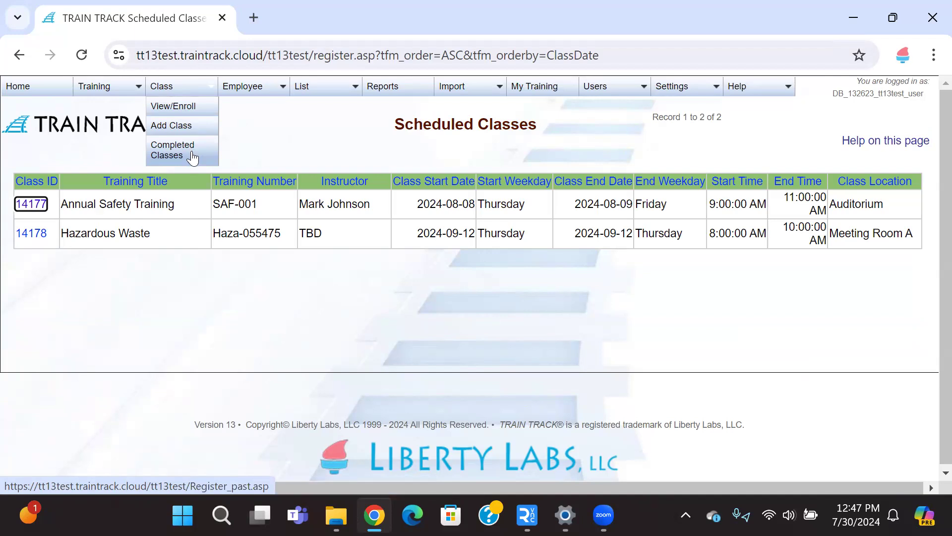
{"action": "mouse_move", "coordinate": [253, 94]}
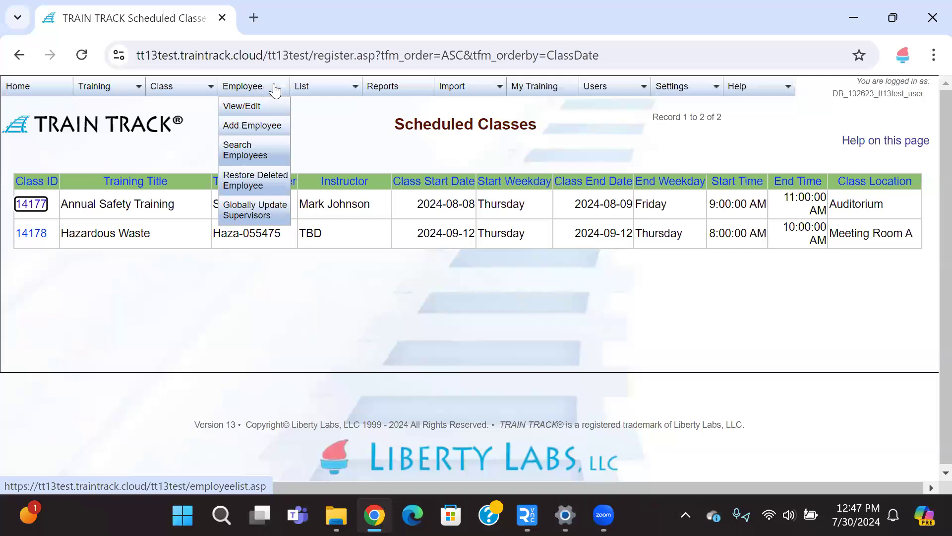
{"action": "left_click", "coordinate": [256, 112]}
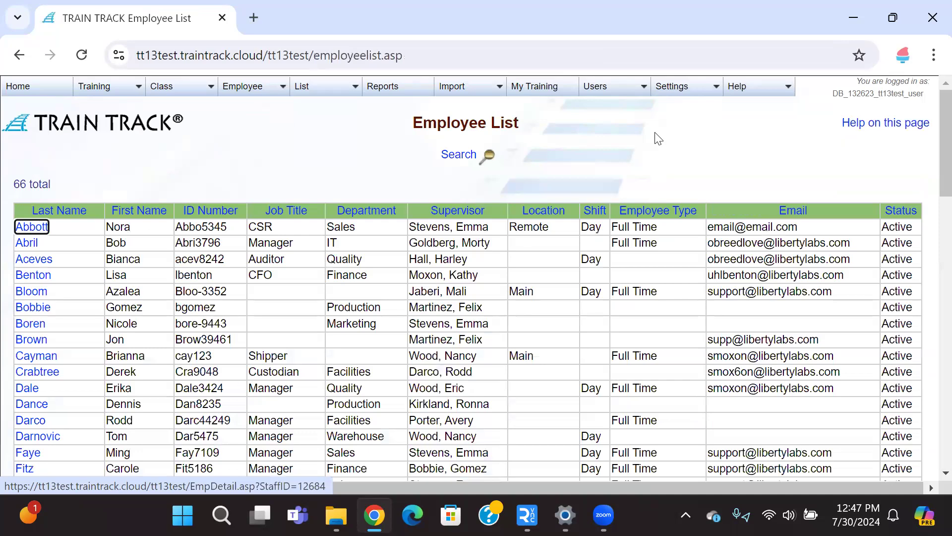
Step: Choose Inactive in the employee status-to-show filter below the table
{"action": "scroll", "coordinate": [932, 139], "scroll_direction": "down", "scroll_amount": 20}
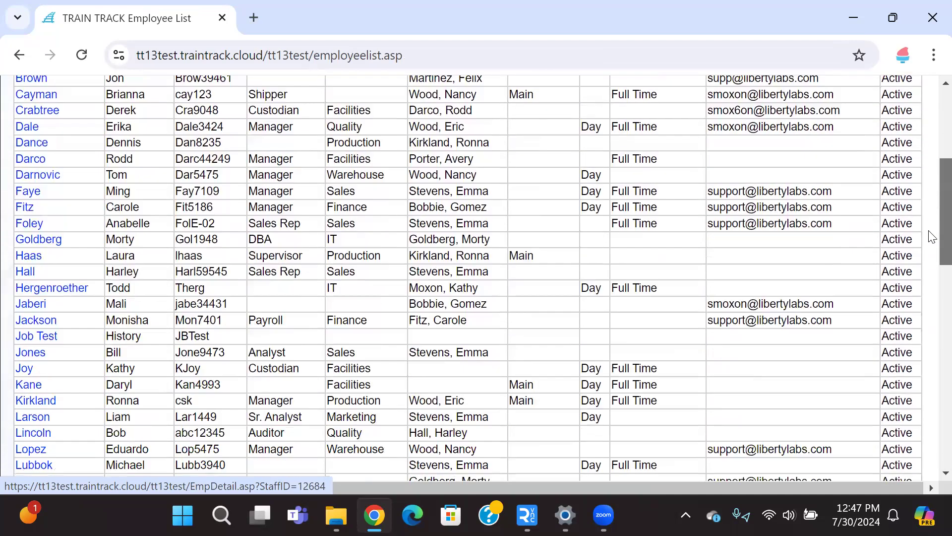
{"action": "scroll", "coordinate": [932, 405], "scroll_direction": "down", "scroll_amount": 1}
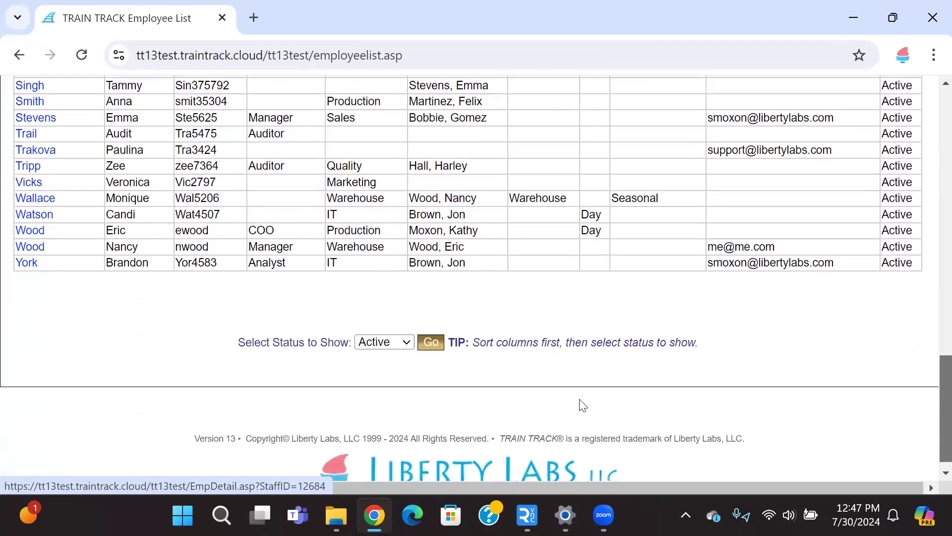
{"action": "left_click", "coordinate": [386, 342]}
{"action": "left_click", "coordinate": [379, 372]}
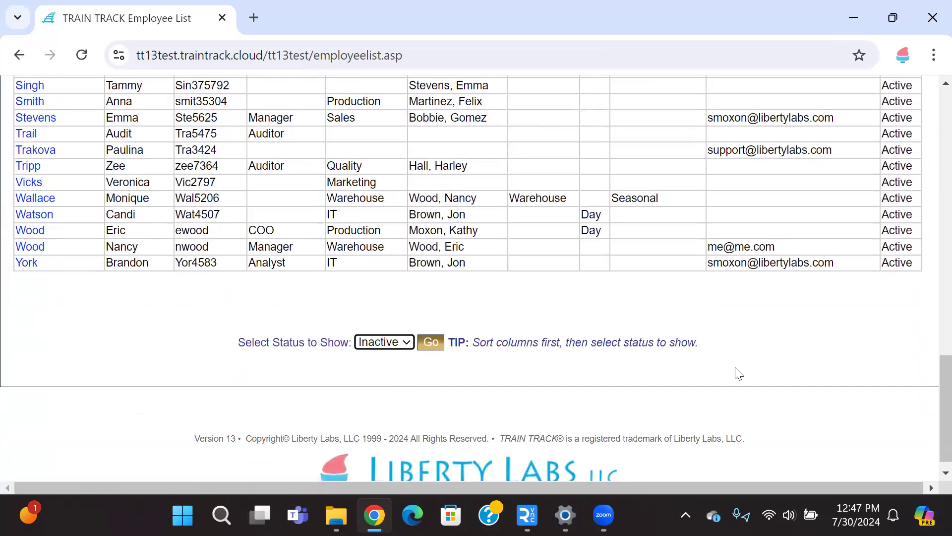
Step: Sort the employee list by Department, descending and then ascending
{"action": "scroll", "coordinate": [932, 260], "scroll_direction": "up", "scroll_amount": 4}
{"action": "scroll", "coordinate": [930, 198], "scroll_direction": "up", "scroll_amount": 15}
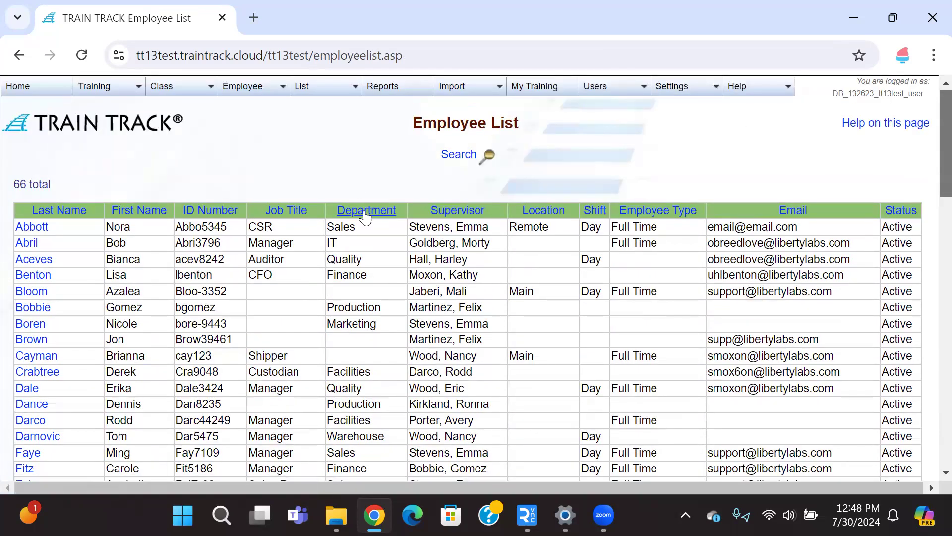
{"action": "left_click", "coordinate": [366, 211]}
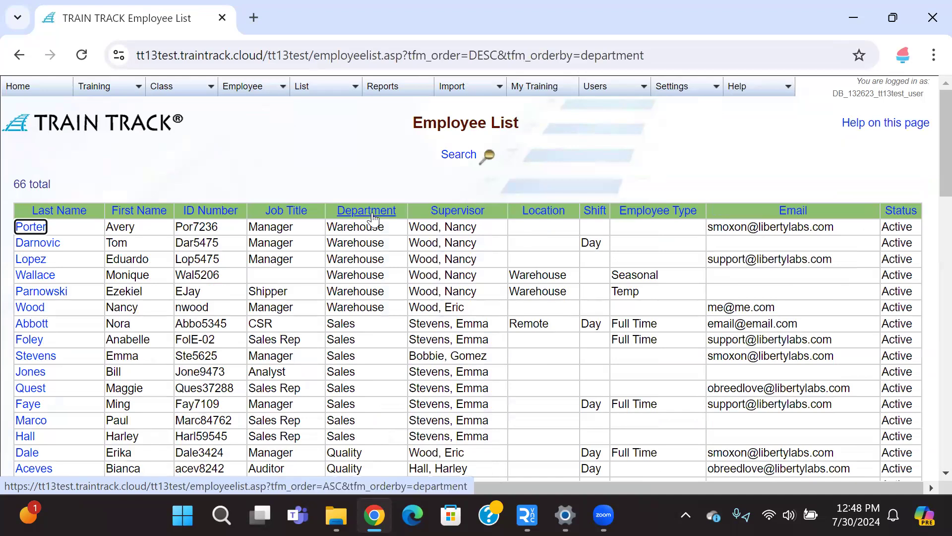
{"action": "left_click", "coordinate": [376, 212]}
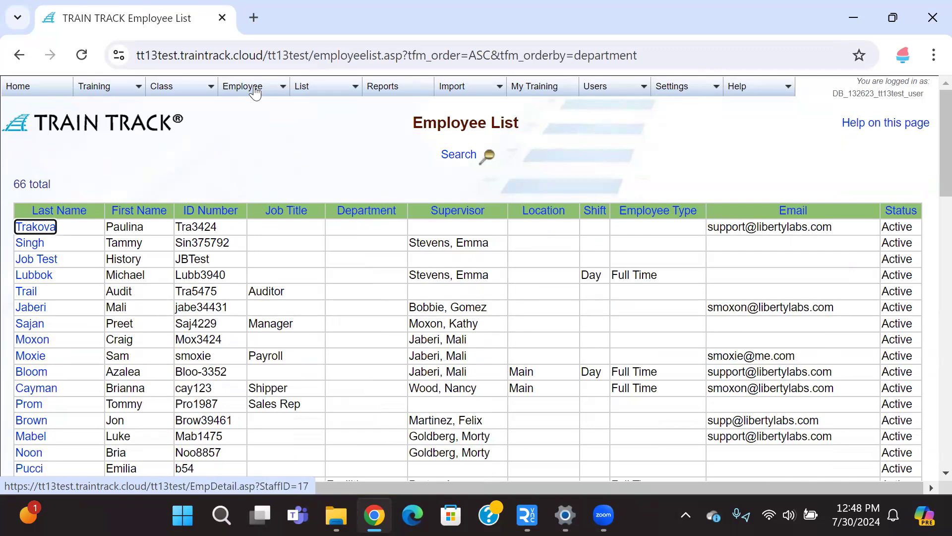
Step: Open Globally Update Supervisors and choose a previous supervisor and a new supervisor from the two lists
{"action": "mouse_move", "coordinate": [252, 89]}
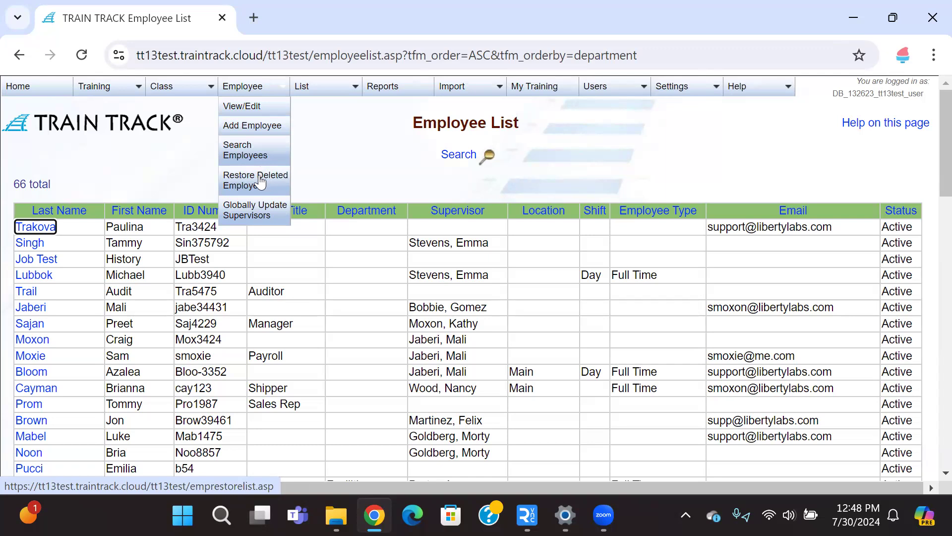
{"action": "left_click", "coordinate": [256, 215]}
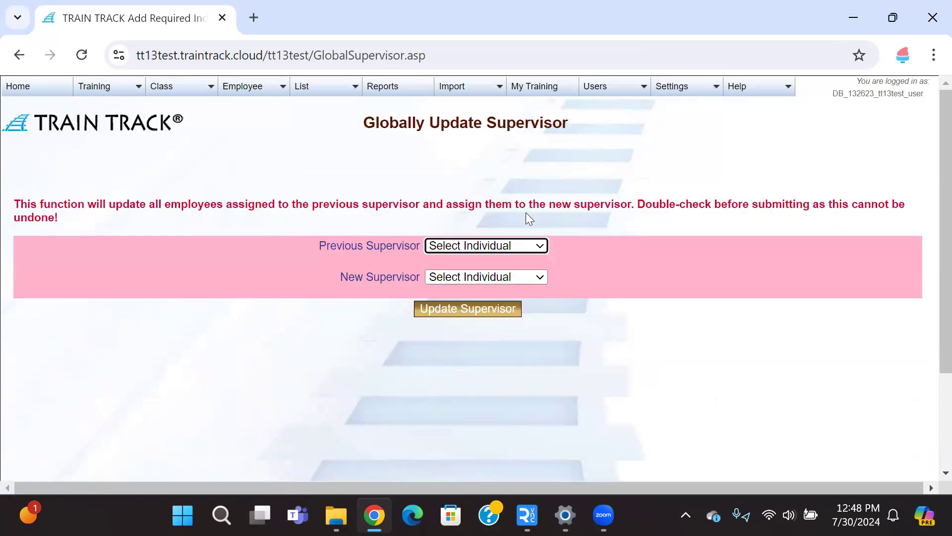
{"action": "left_click", "coordinate": [545, 245]}
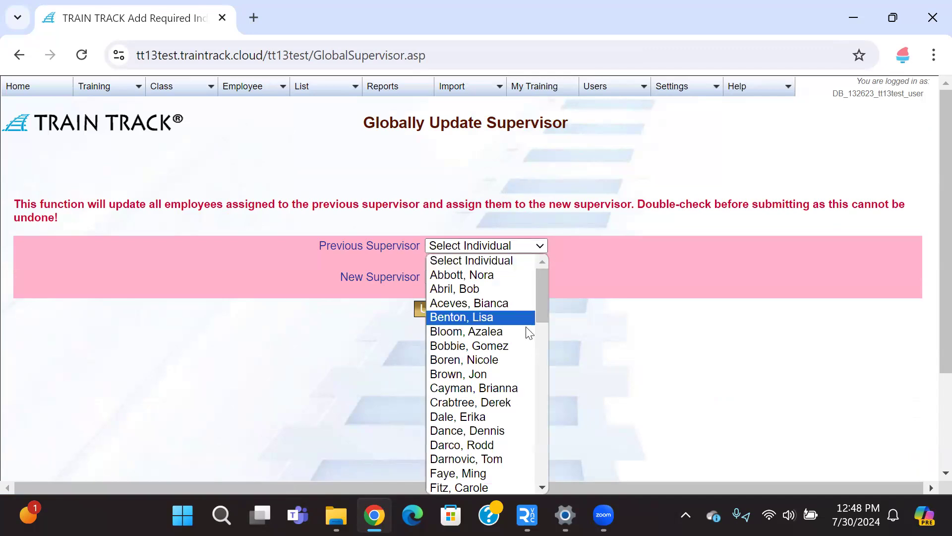
{"action": "left_click", "coordinate": [526, 327]}
{"action": "left_click", "coordinate": [538, 278]}
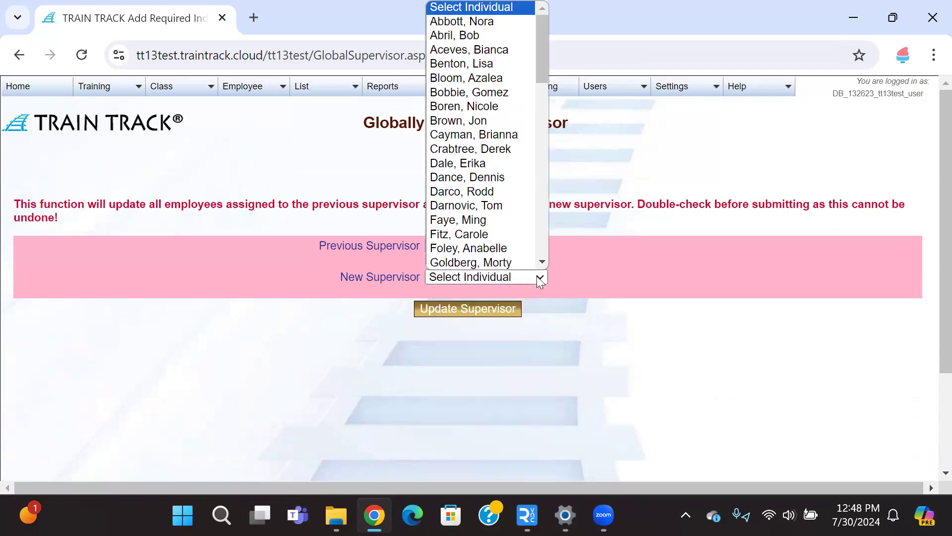
{"action": "left_click", "coordinate": [521, 264]}
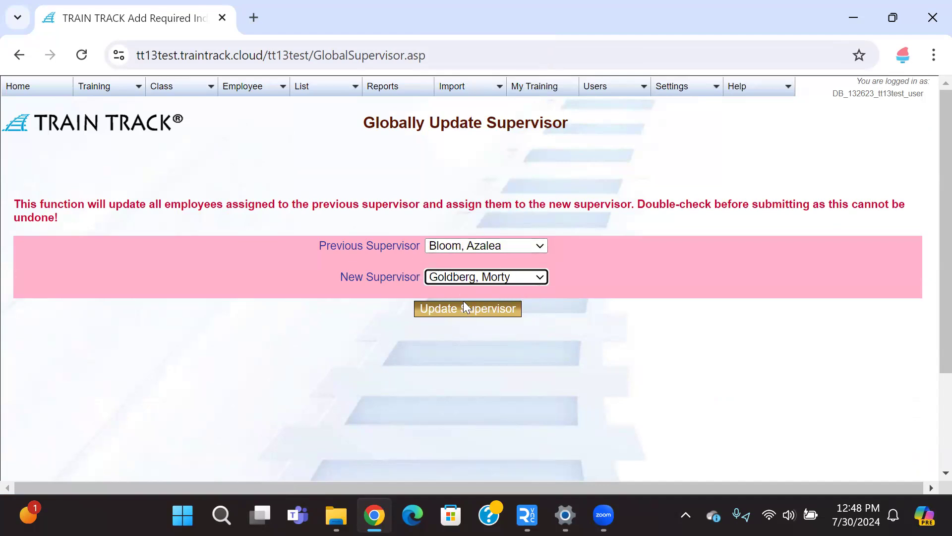
Step: Open the Facilities department from the department list and view its employees
{"action": "mouse_move", "coordinate": [331, 96]}
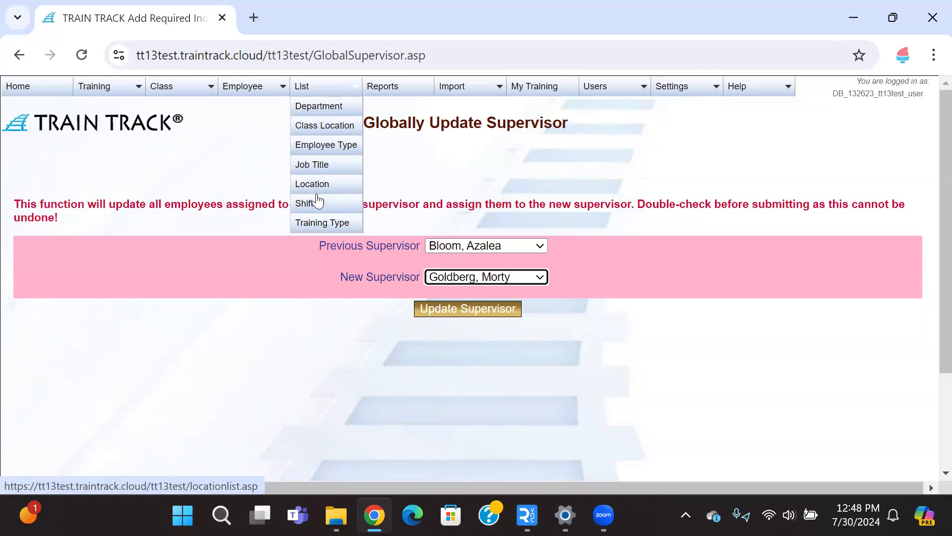
{"action": "left_click", "coordinate": [322, 111]}
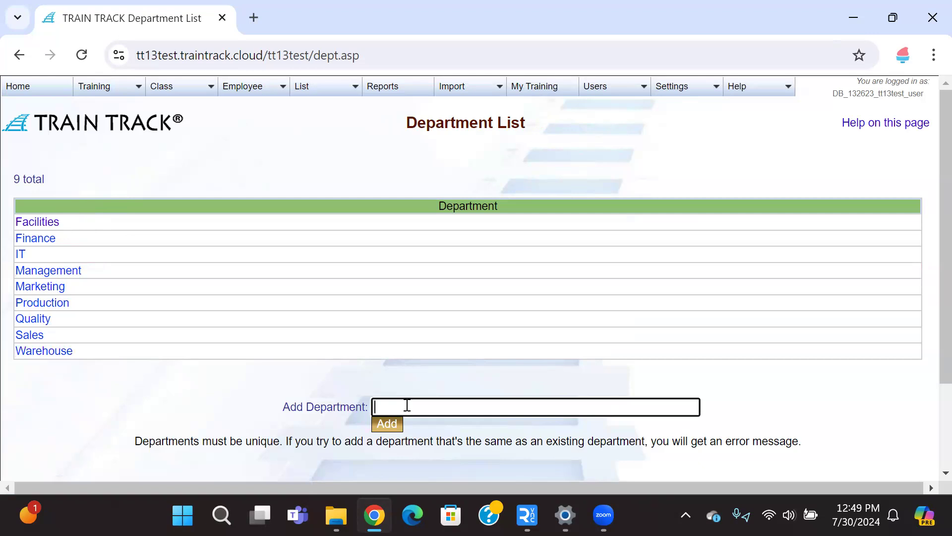
{"action": "left_click", "coordinate": [53, 224]}
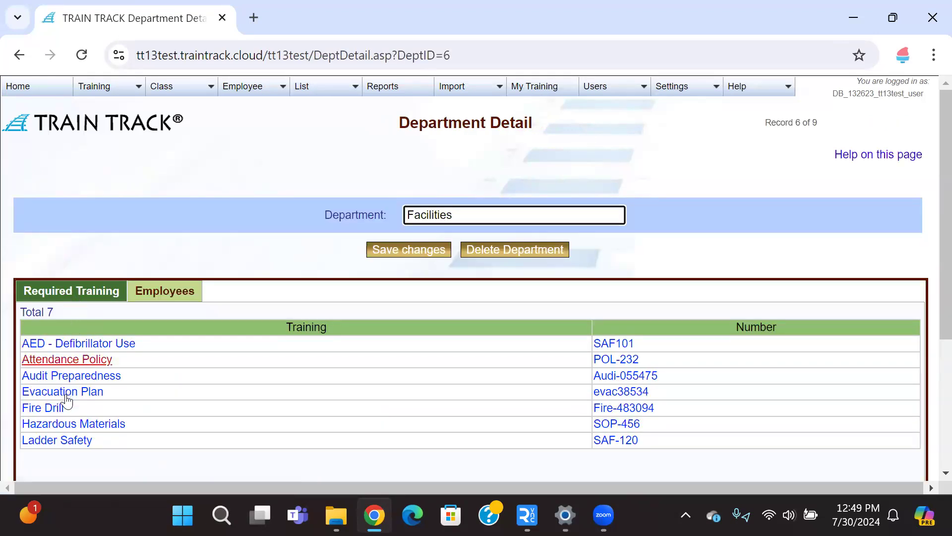
{"action": "left_click", "coordinate": [160, 298]}
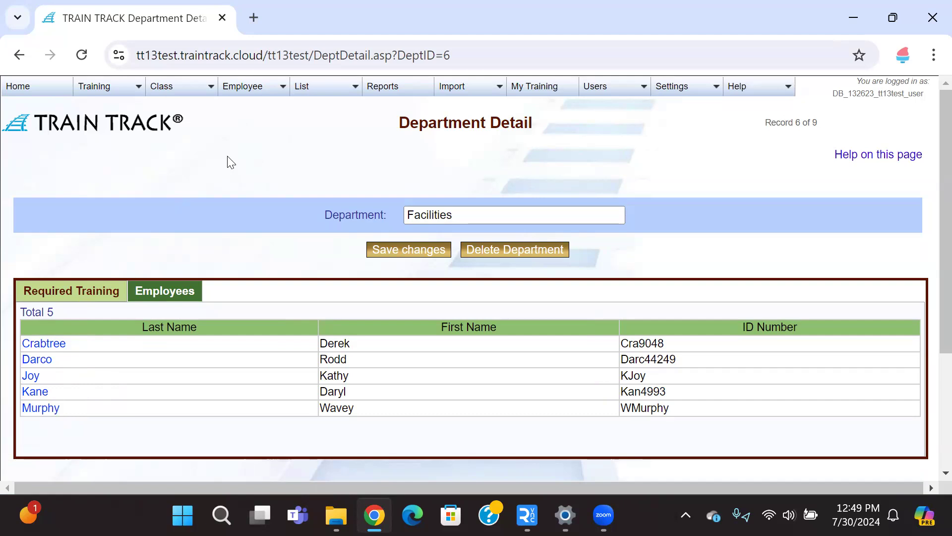
Step: Open the Report Menu and scroll through the available report categories
{"action": "left_click", "coordinate": [308, 97]}
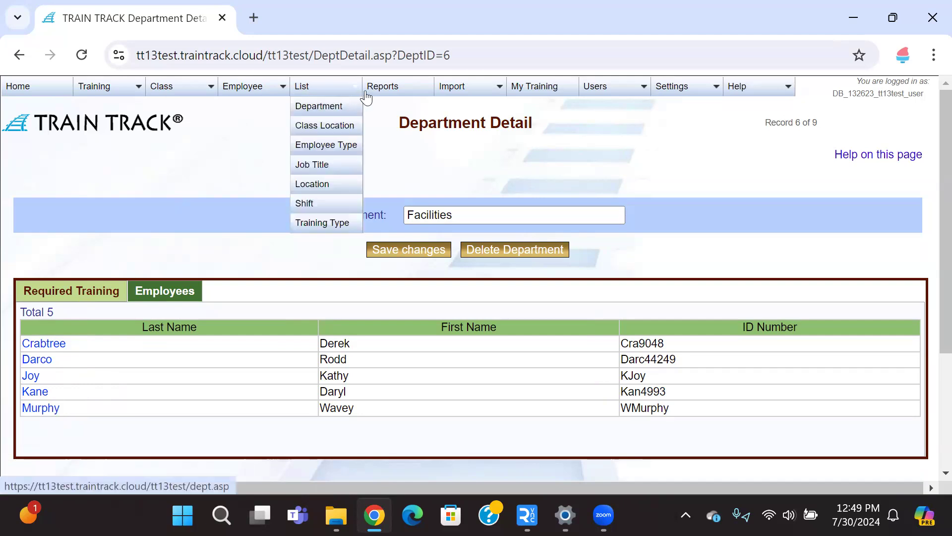
{"action": "left_click", "coordinate": [382, 94]}
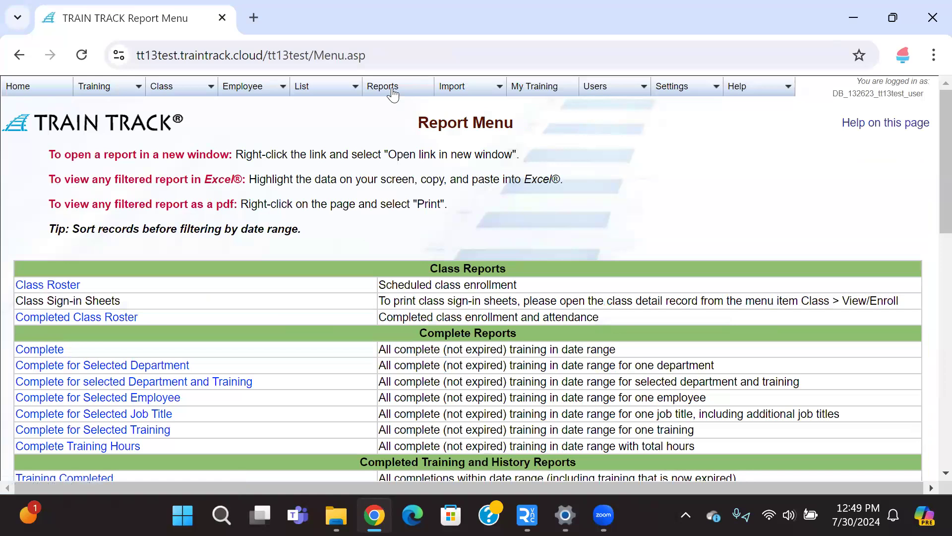
{"action": "scroll", "coordinate": [392, 194], "scroll_direction": "down", "scroll_amount": 2}
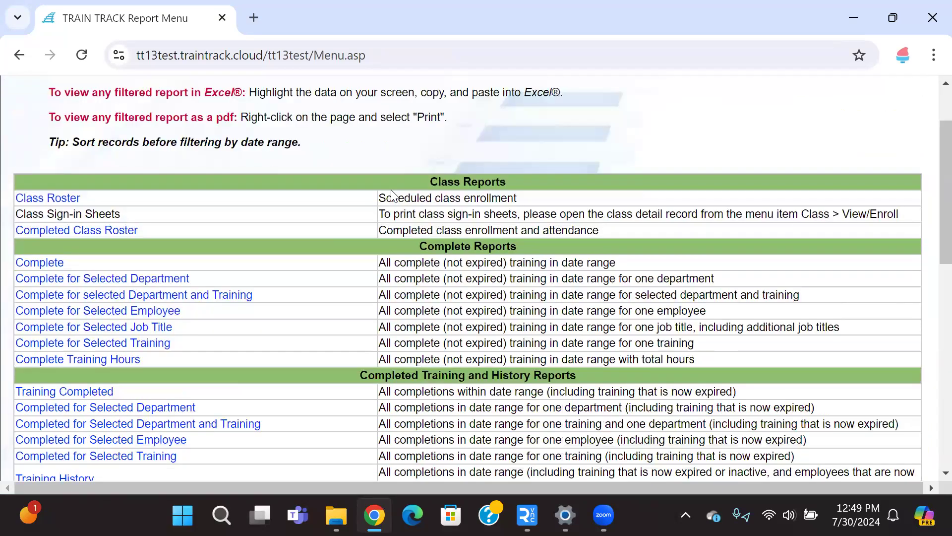
{"action": "scroll", "coordinate": [408, 150], "scroll_direction": "down", "scroll_amount": 2}
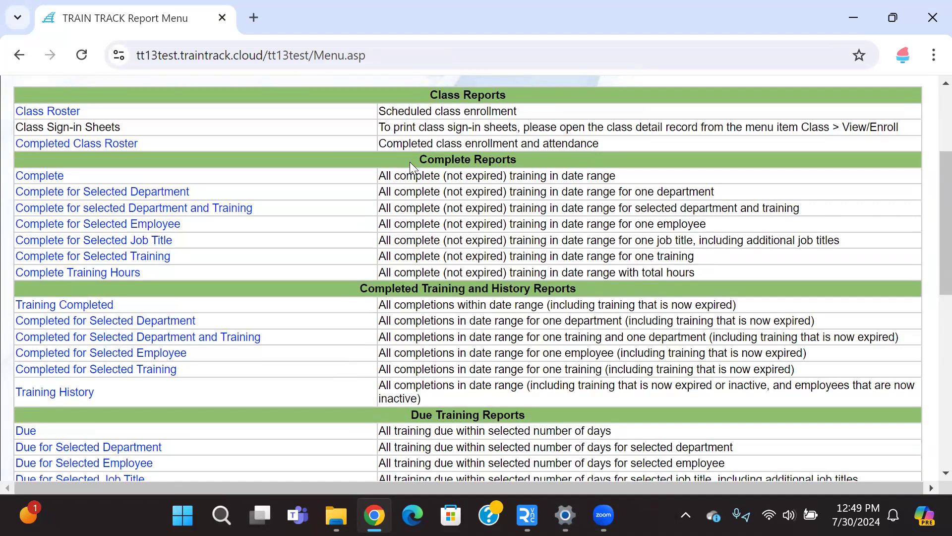
{"action": "scroll", "coordinate": [410, 162], "scroll_direction": "down", "scroll_amount": 2}
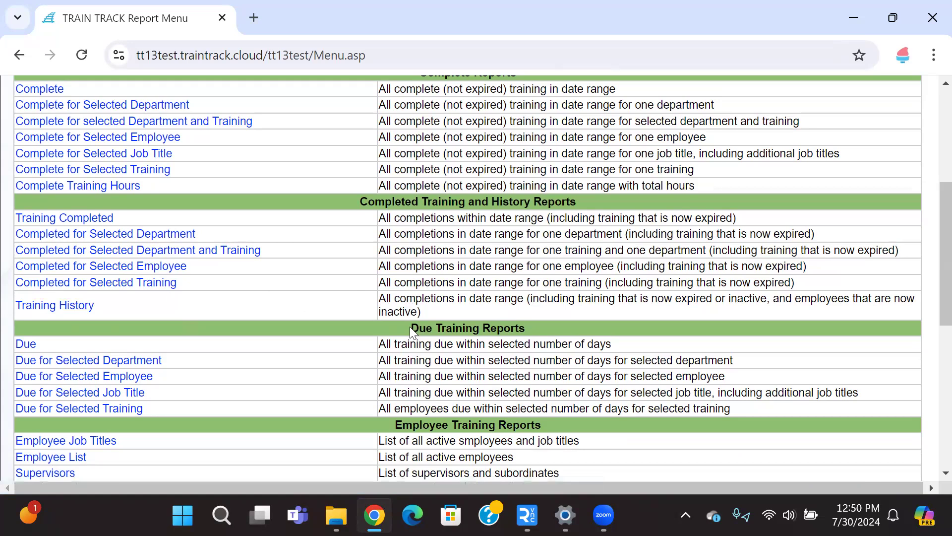
{"action": "scroll", "coordinate": [410, 326], "scroll_direction": "down", "scroll_amount": 2}
{"action": "scroll", "coordinate": [411, 328], "scroll_direction": "down", "scroll_amount": 2}
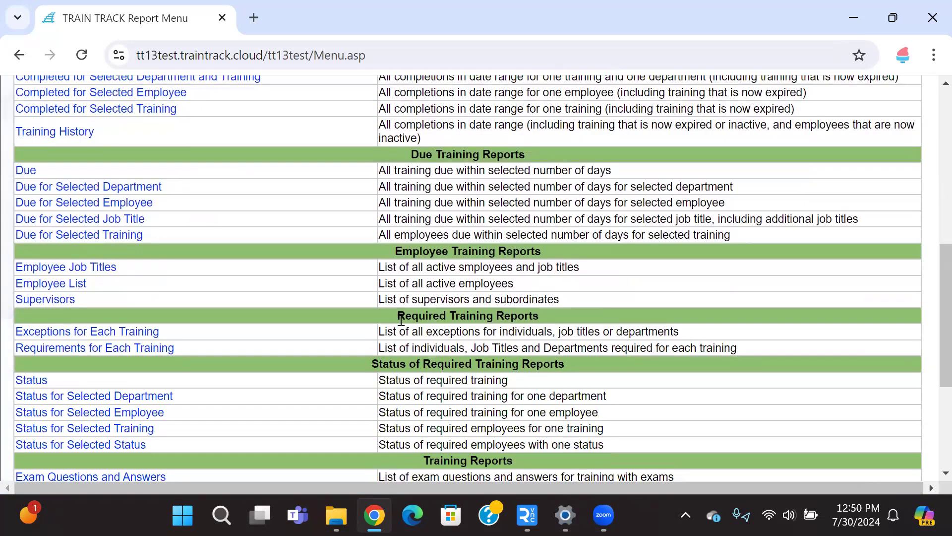
{"action": "scroll", "coordinate": [400, 319], "scroll_direction": "down", "scroll_amount": 2}
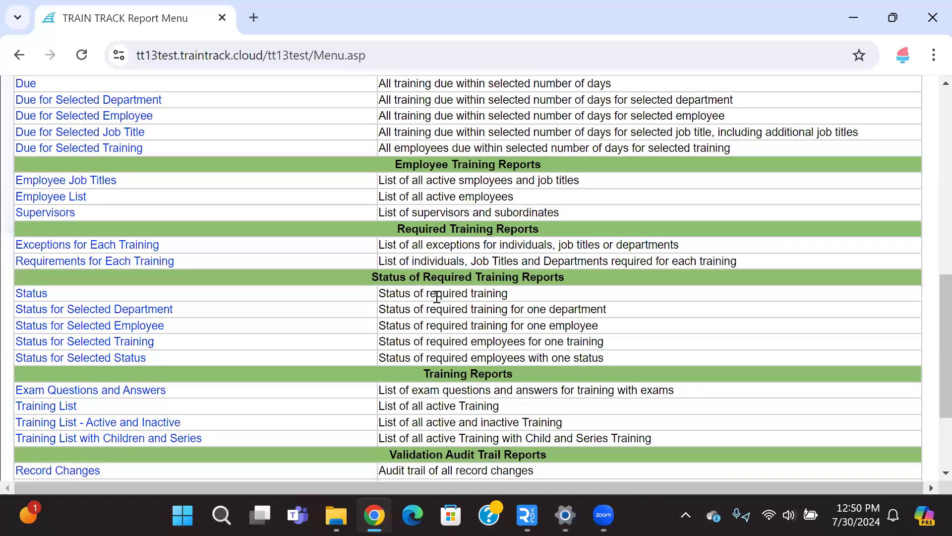
{"action": "scroll", "coordinate": [425, 370], "scroll_direction": "down", "scroll_amount": 2}
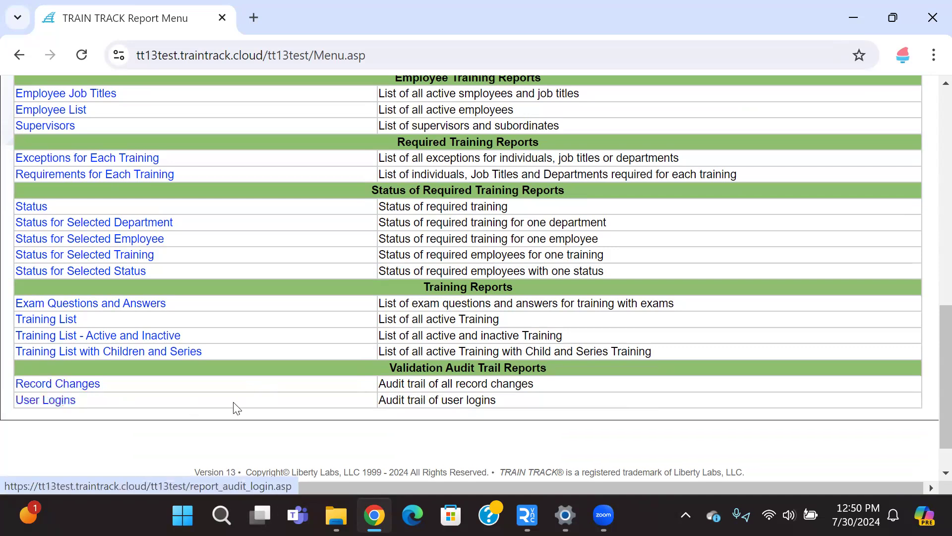
{"action": "scroll", "coordinate": [320, 409], "scroll_direction": "up", "scroll_amount": 4}
{"action": "scroll", "coordinate": [320, 410], "scroll_direction": "up", "scroll_amount": 9}
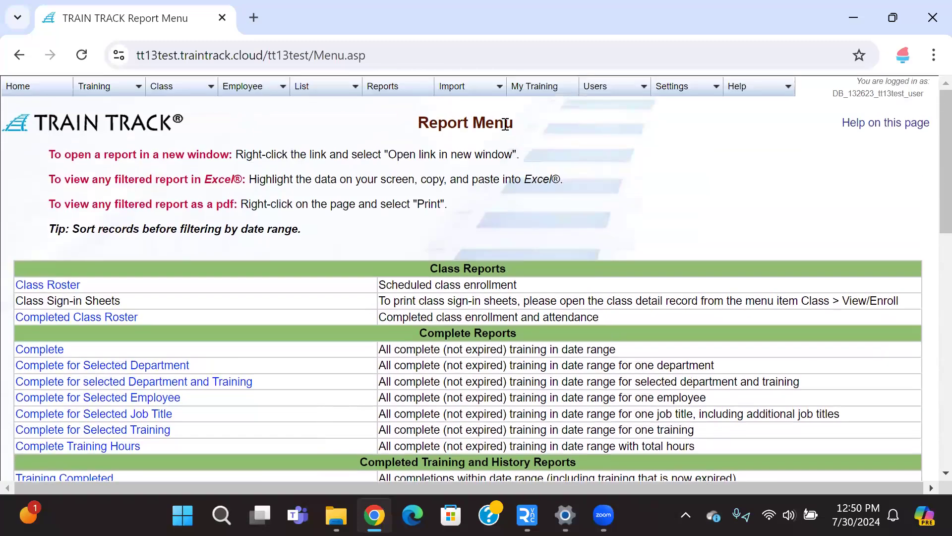
Step: Open the Upload Employee Records import page and its help page
{"action": "mouse_move", "coordinate": [468, 88]}
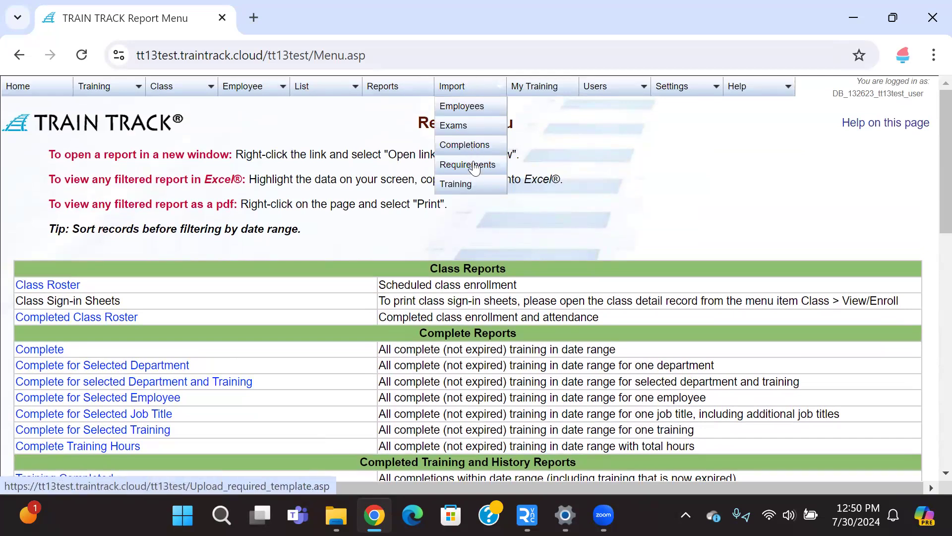
{"action": "left_click", "coordinate": [477, 107]}
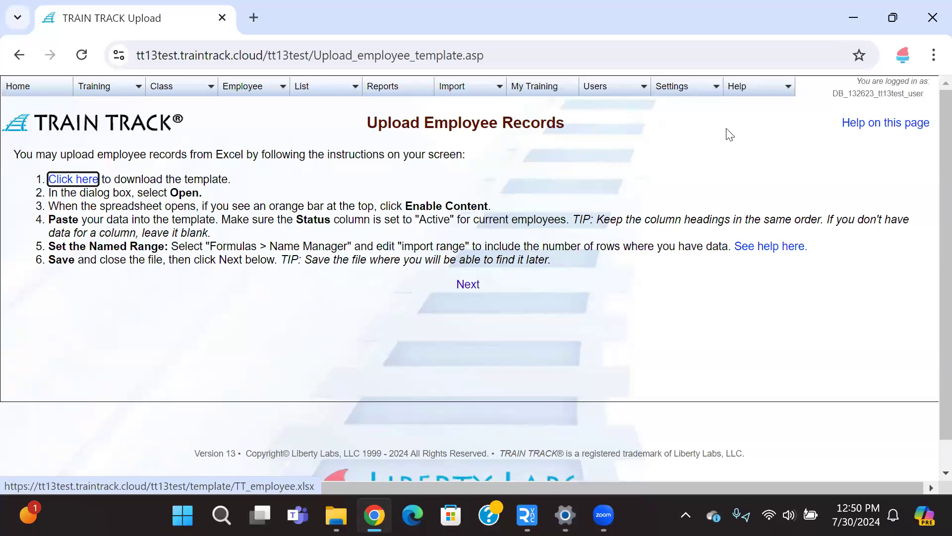
{"action": "left_click", "coordinate": [868, 128]}
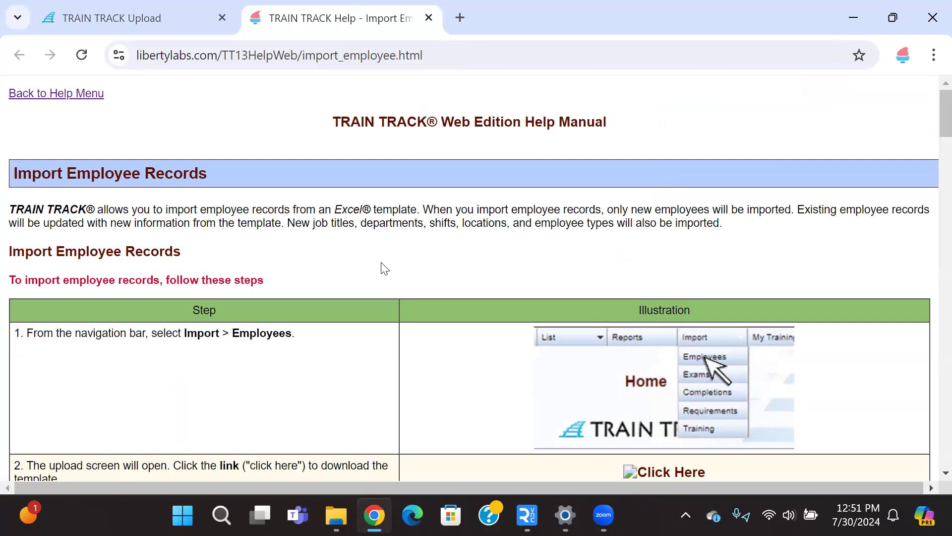
Step: Read through the Import Employee Records help steps, then return to the upload page tab
{"action": "scroll", "coordinate": [384, 268], "scroll_direction": "down", "scroll_amount": 2}
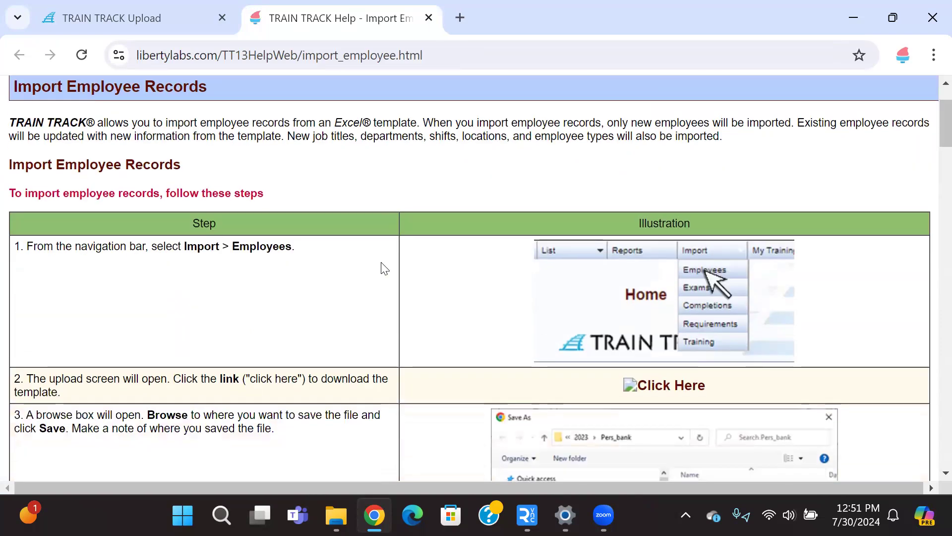
{"action": "scroll", "coordinate": [384, 269], "scroll_direction": "down", "scroll_amount": 2}
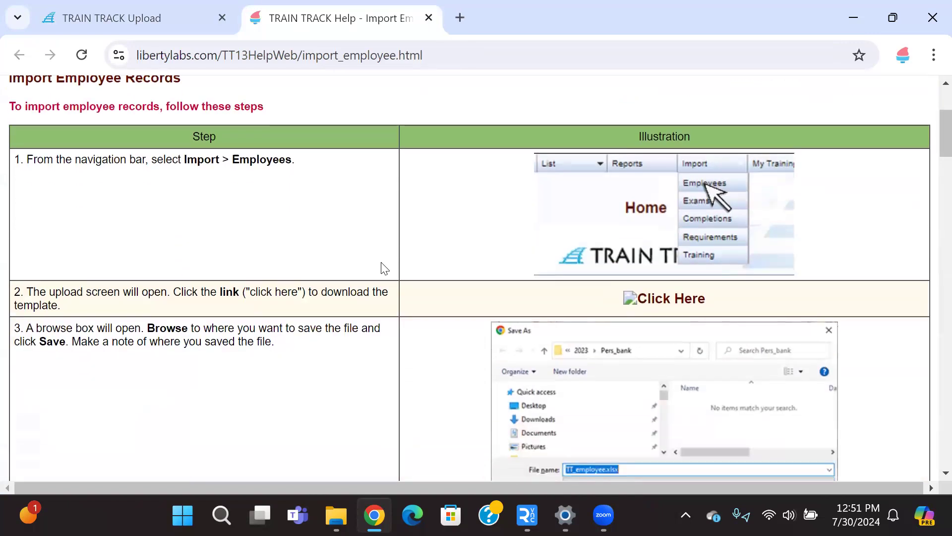
{"action": "scroll", "coordinate": [384, 269], "scroll_direction": "down", "scroll_amount": 2}
{"action": "scroll", "coordinate": [385, 269], "scroll_direction": "up", "scroll_amount": 2}
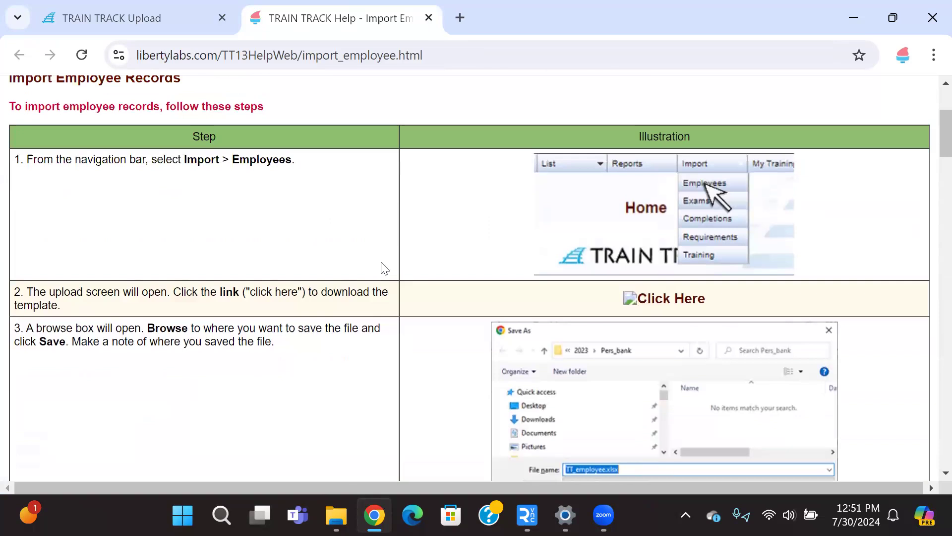
{"action": "scroll", "coordinate": [384, 268], "scroll_direction": "down", "scroll_amount": 2}
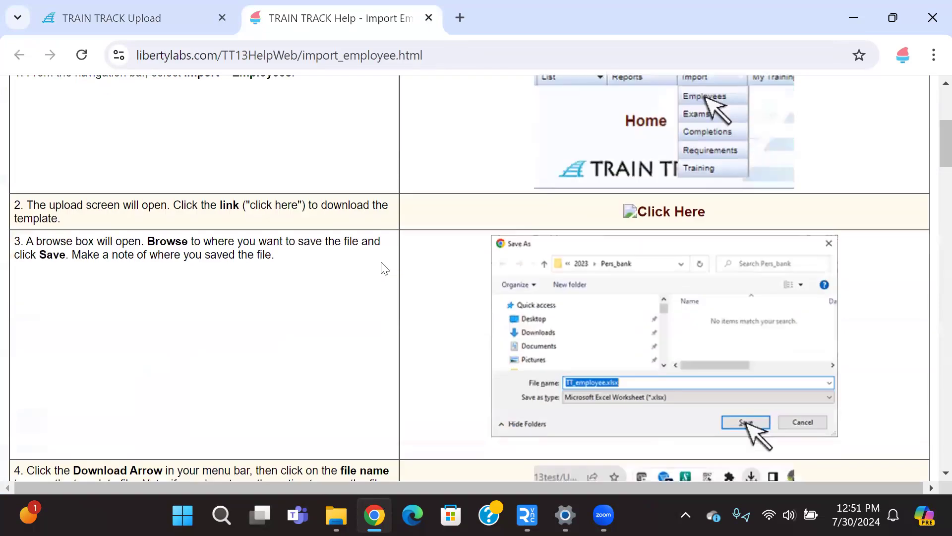
{"action": "scroll", "coordinate": [385, 268], "scroll_direction": "down", "scroll_amount": 2}
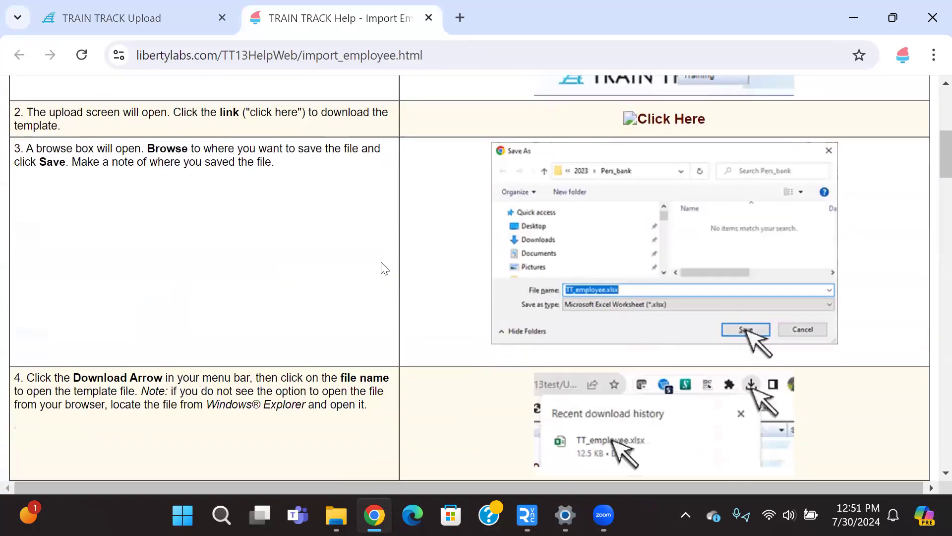
{"action": "scroll", "coordinate": [384, 269], "scroll_direction": "down", "scroll_amount": 2}
{"action": "scroll", "coordinate": [384, 268], "scroll_direction": "down", "scroll_amount": 2}
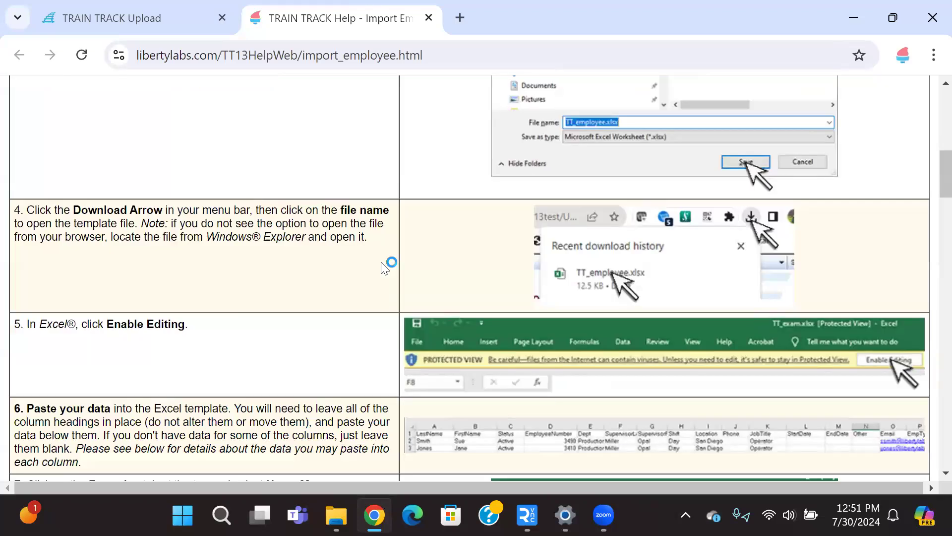
{"action": "scroll", "coordinate": [385, 268], "scroll_direction": "down", "scroll_amount": 2}
{"action": "scroll", "coordinate": [382, 262], "scroll_direction": "down", "scroll_amount": 2}
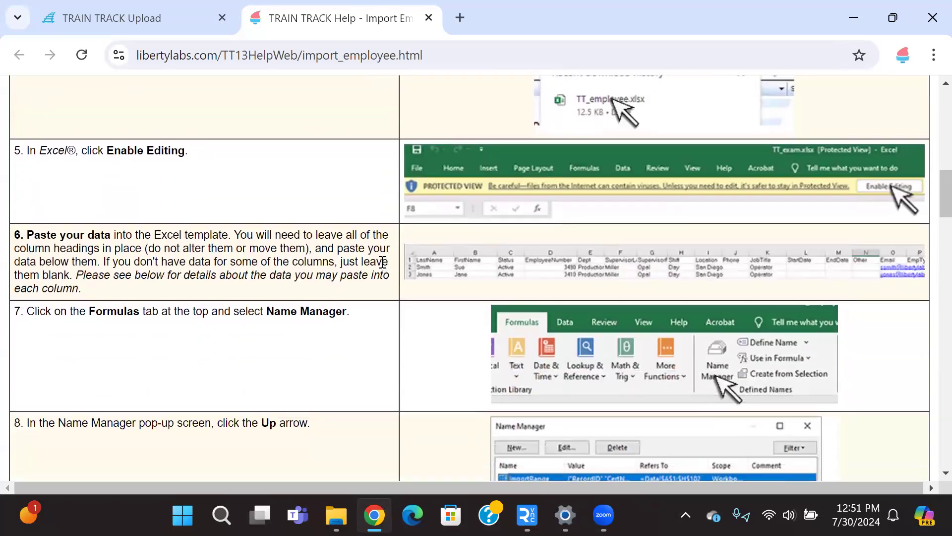
{"action": "scroll", "coordinate": [382, 262], "scroll_direction": "down", "scroll_amount": 2}
{"action": "scroll", "coordinate": [384, 269], "scroll_direction": "down", "scroll_amount": 2}
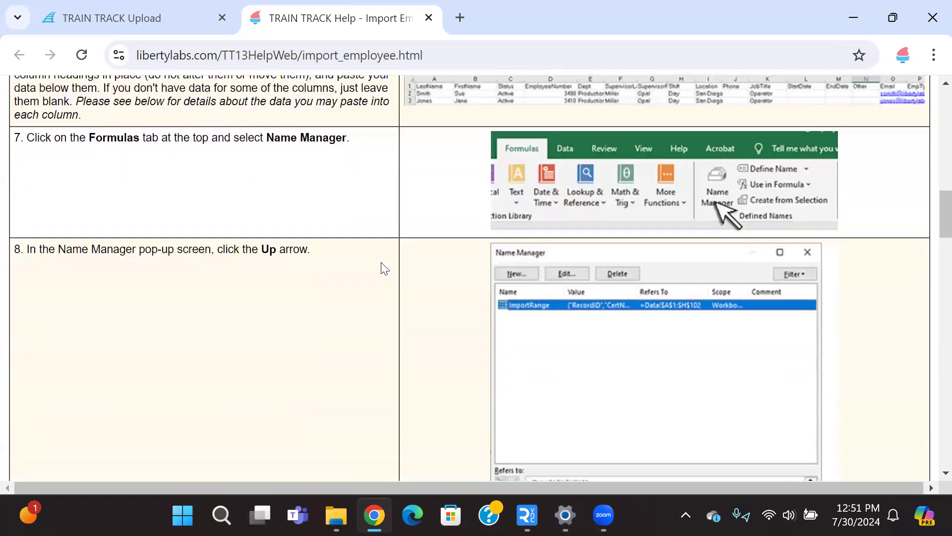
{"action": "scroll", "coordinate": [383, 268], "scroll_direction": "down", "scroll_amount": 4}
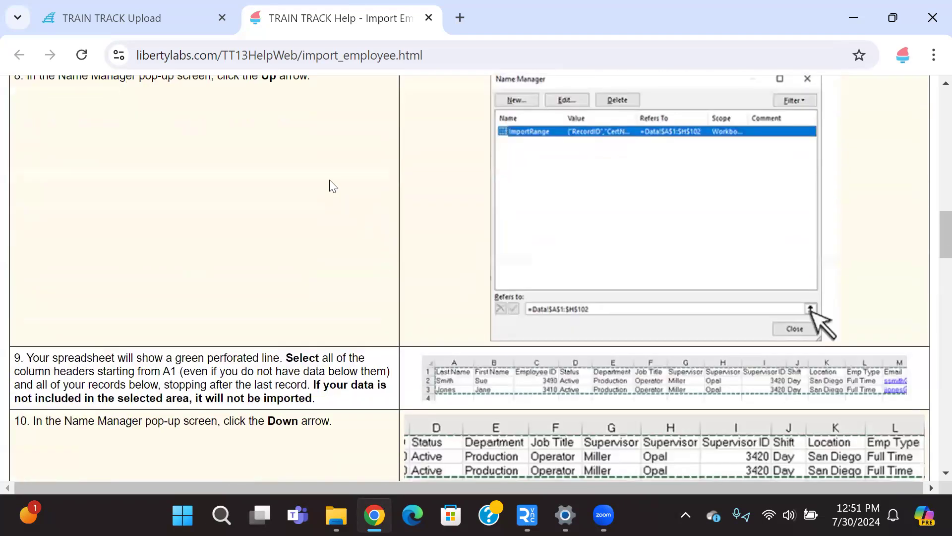
{"action": "left_click", "coordinate": [429, 18]}
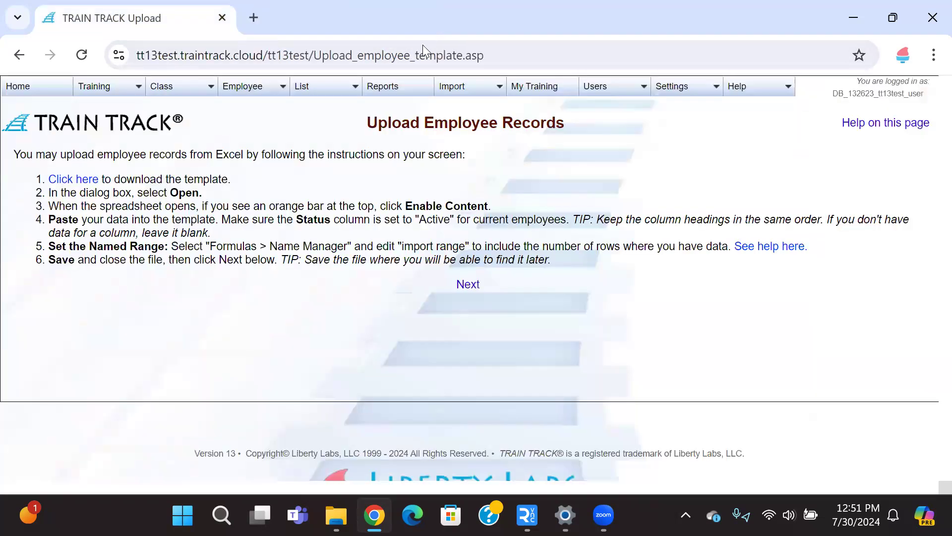
Step: Open My Training and select Change Control as the training to start with an exam
{"action": "left_click", "coordinate": [531, 91]}
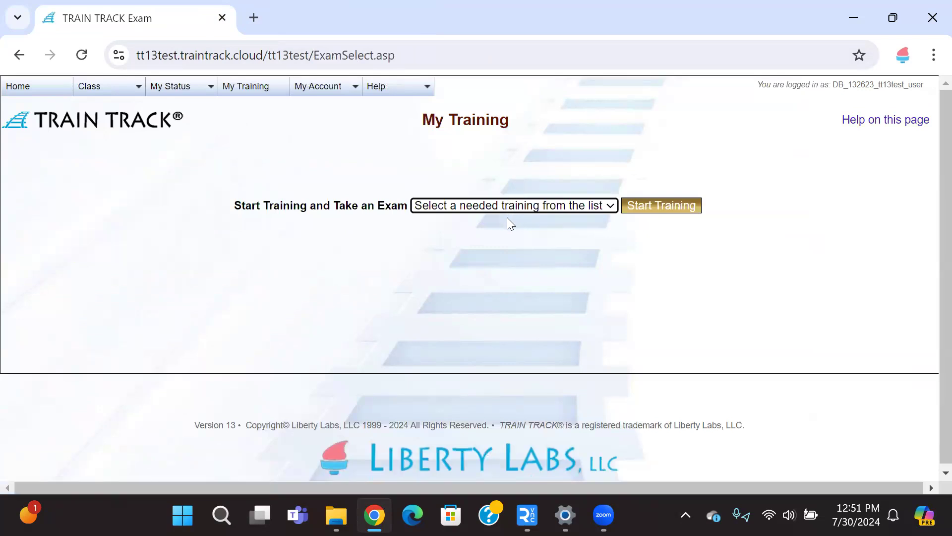
{"action": "left_click", "coordinate": [529, 207]}
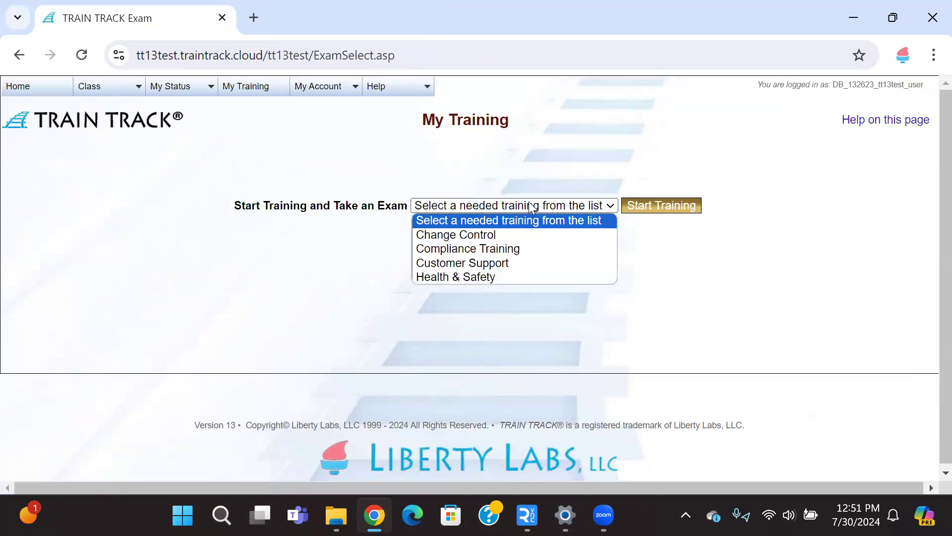
{"action": "left_click", "coordinate": [510, 236]}
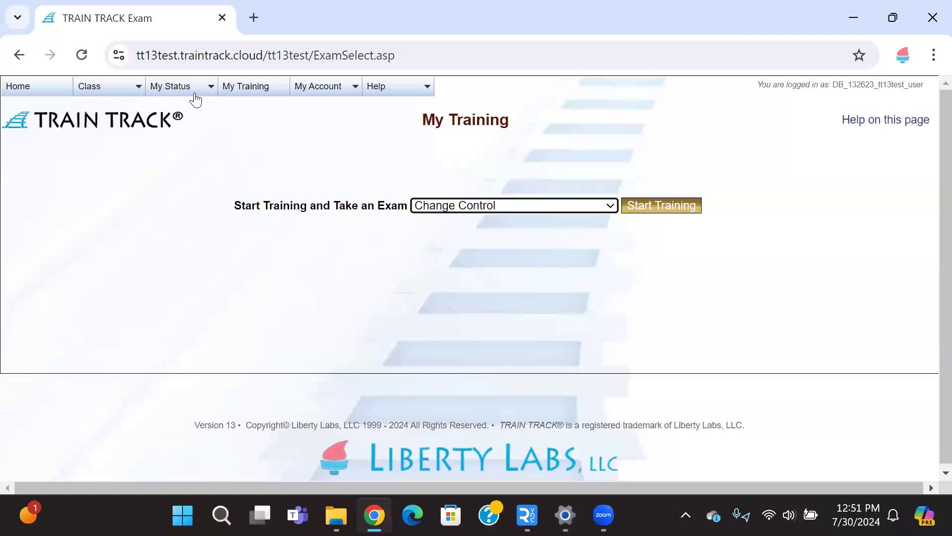
{"action": "mouse_move", "coordinate": [190, 91]}
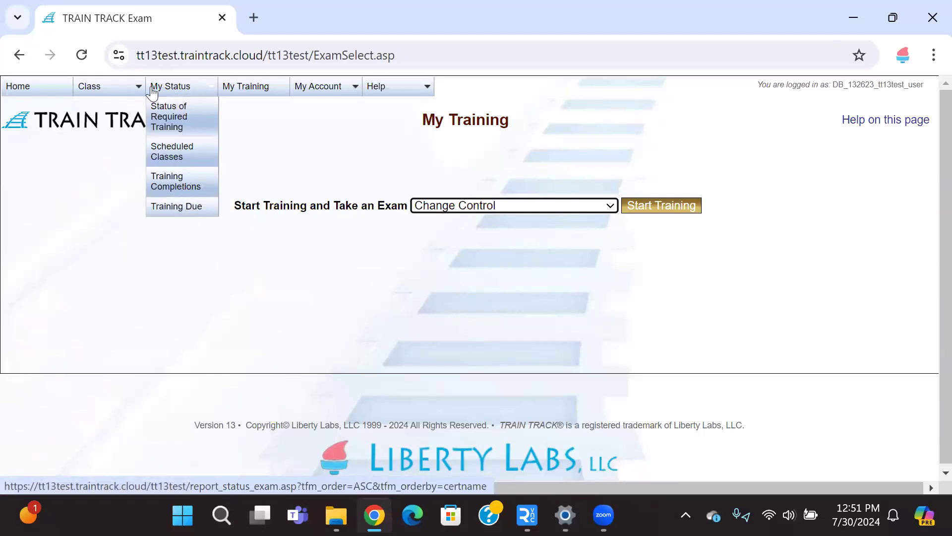
Step: Look over the exam user's menus and return to the Home page
{"action": "mouse_move", "coordinate": [114, 93]}
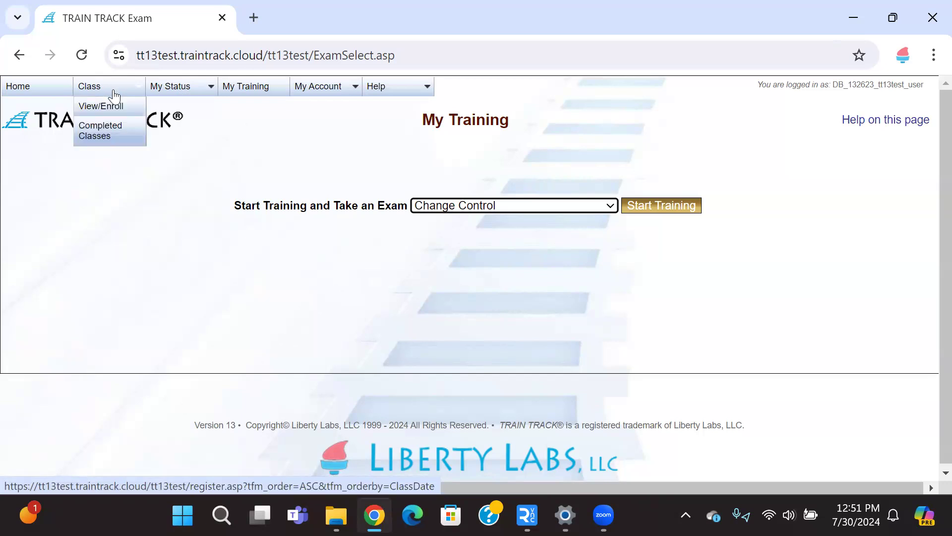
{"action": "mouse_move", "coordinate": [309, 91]}
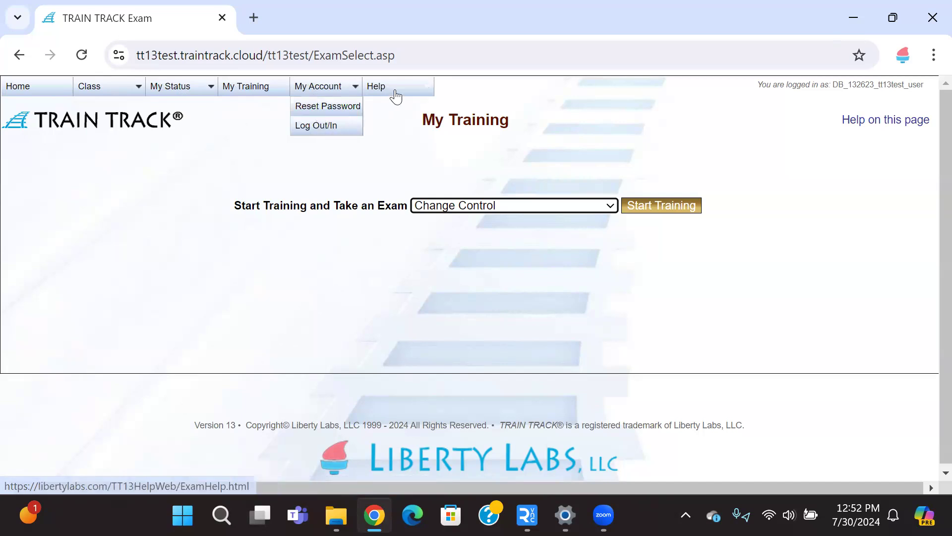
{"action": "mouse_move", "coordinate": [398, 93]}
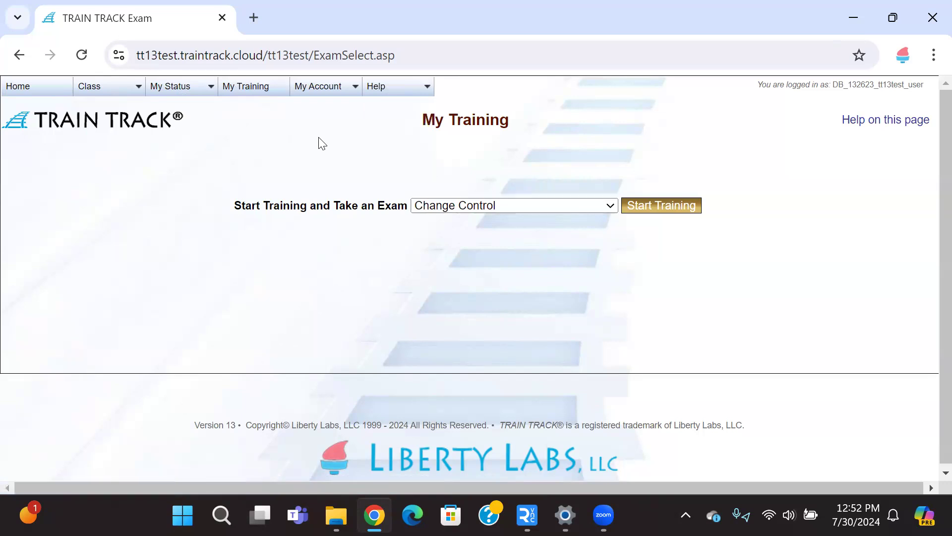
{"action": "left_click", "coordinate": [25, 94]}
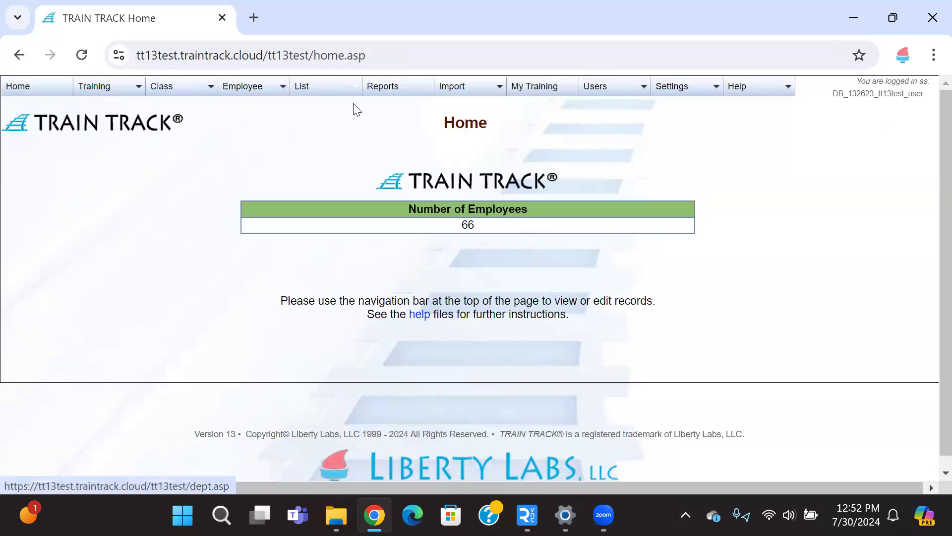
Step: Open the Automatic Email settings, toggle the due and reminder notice checkboxes, and save the changes
{"action": "mouse_move", "coordinate": [603, 89]}
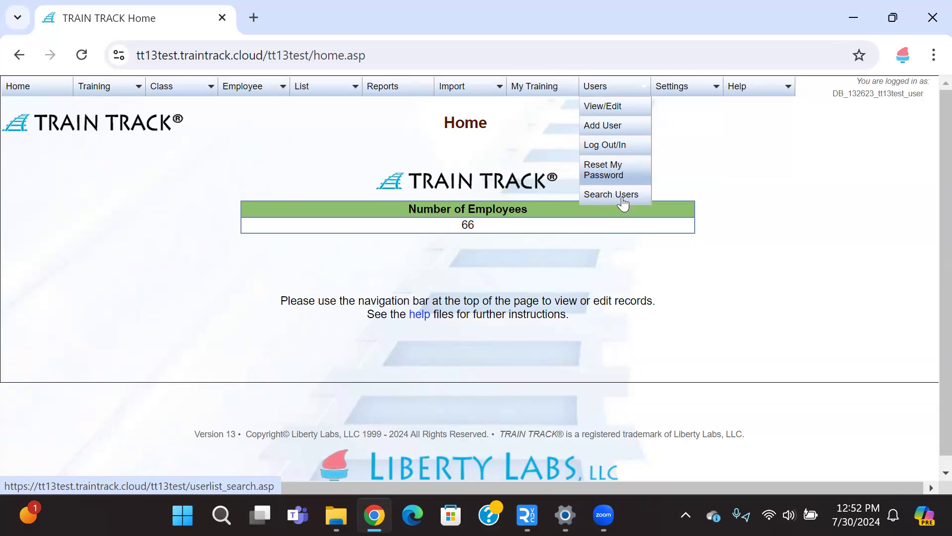
{"action": "mouse_move", "coordinate": [687, 93]}
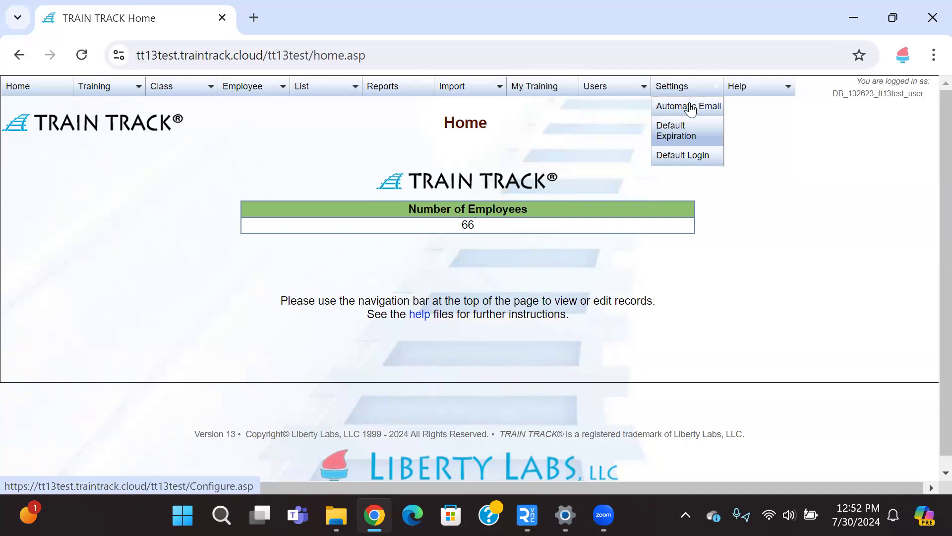
{"action": "left_click", "coordinate": [690, 107]}
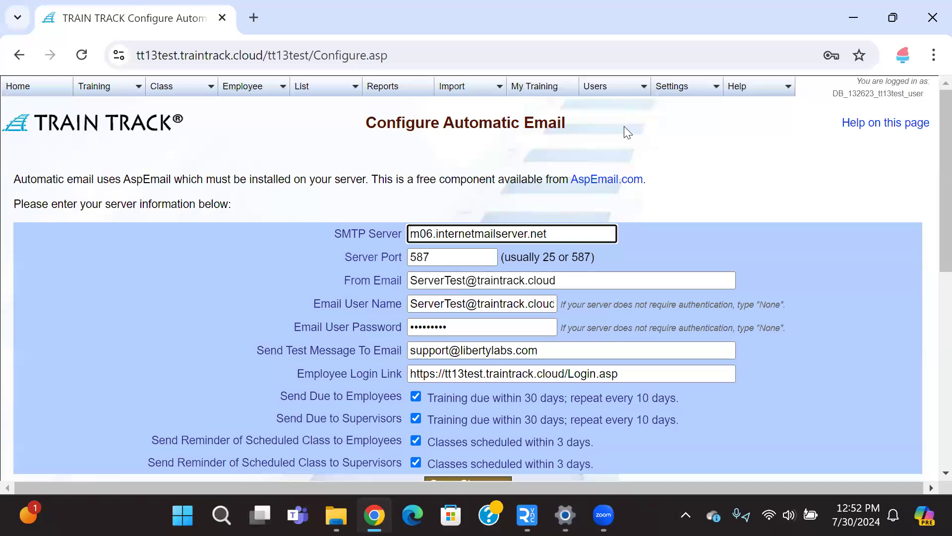
{"action": "scroll", "coordinate": [623, 126], "scroll_direction": "down", "scroll_amount": 2}
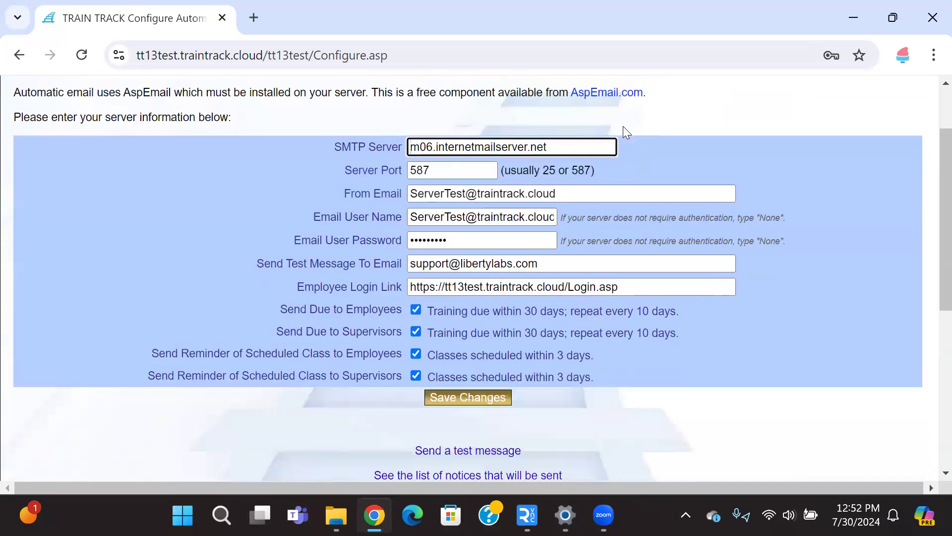
{"action": "left_click", "coordinate": [416, 310]}
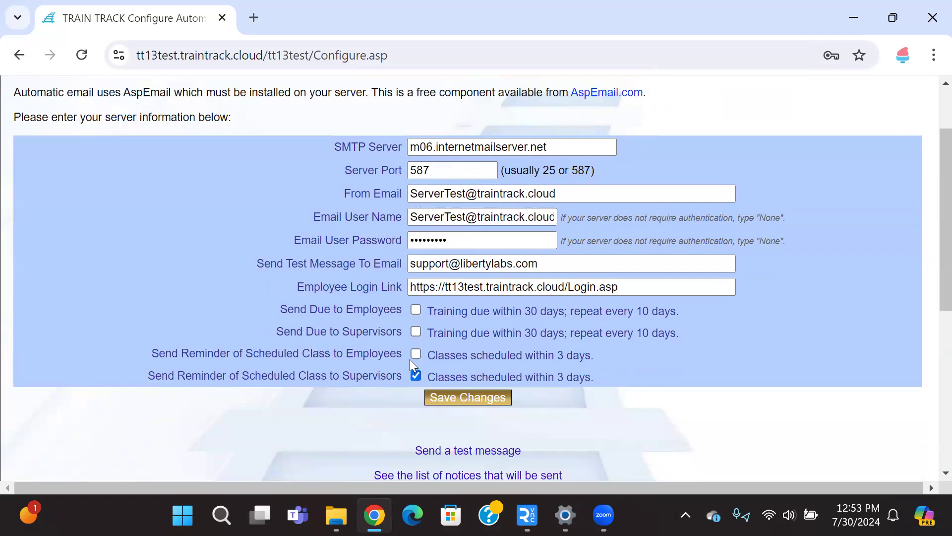
{"action": "left_click", "coordinate": [416, 333]}
{"action": "left_click", "coordinate": [469, 397]}
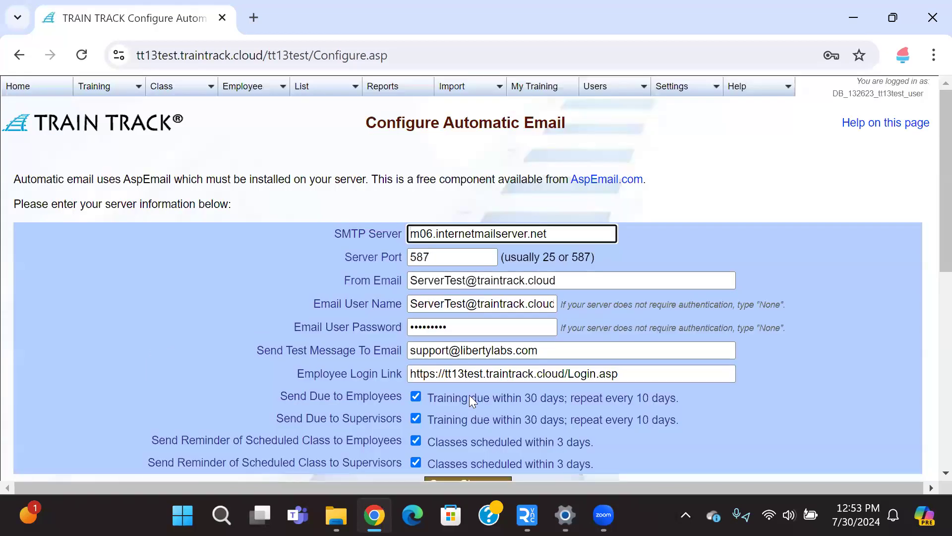
Step: Highlight the Employee Login Link address to point it out
{"action": "scroll", "coordinate": [468, 388], "scroll_direction": "down", "scroll_amount": 2}
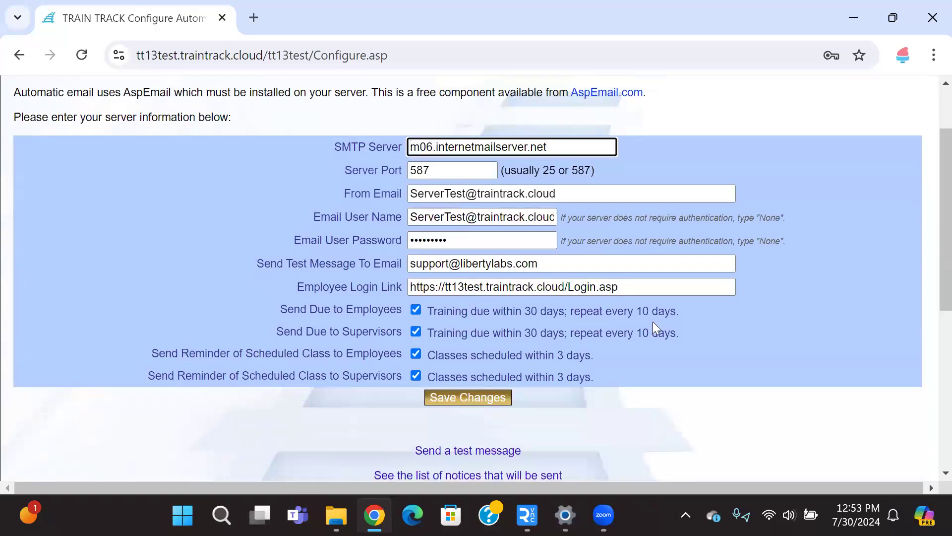
{"action": "left_click_drag", "start_coordinate": [641, 288], "coordinate": [402, 284]}
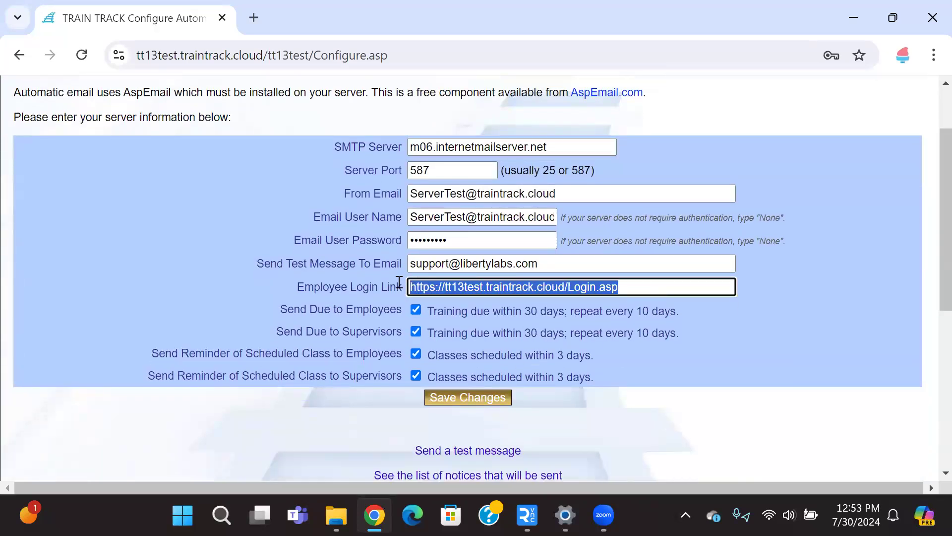
{"action": "left_click", "coordinate": [659, 291]}
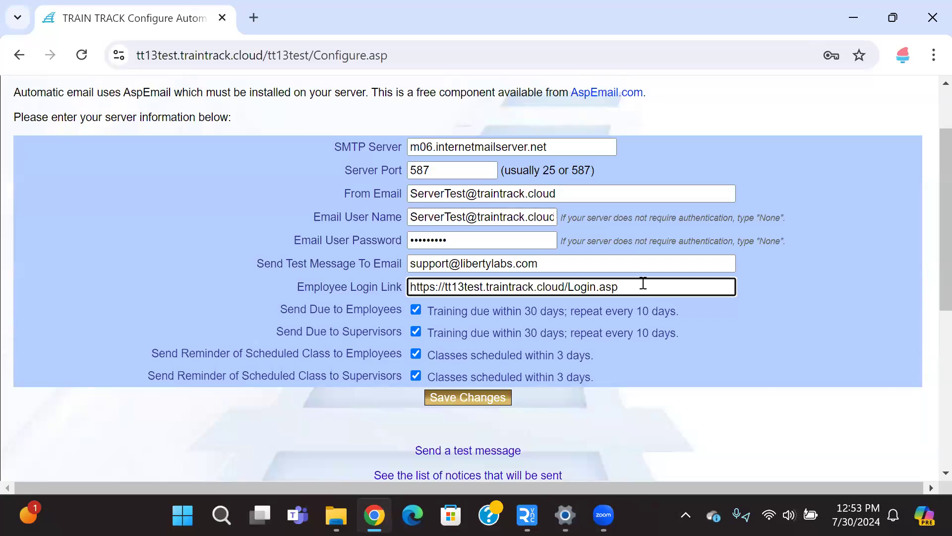
{"action": "scroll", "coordinate": [620, 149], "scroll_direction": "up", "scroll_amount": 2}
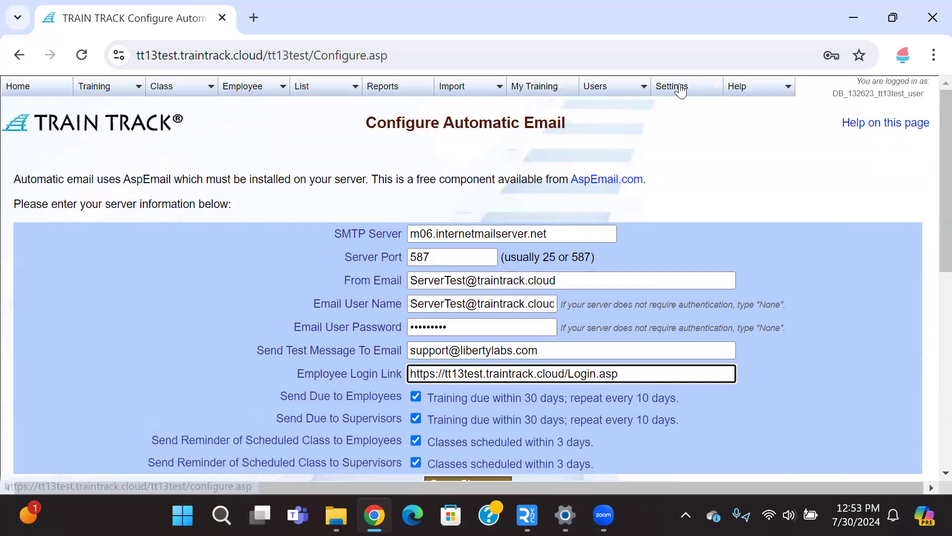
Step: Open Default Expiration settings, set passwords to expire in 180 days and the default grace period to 14 days, and save
{"action": "mouse_move", "coordinate": [681, 92]}
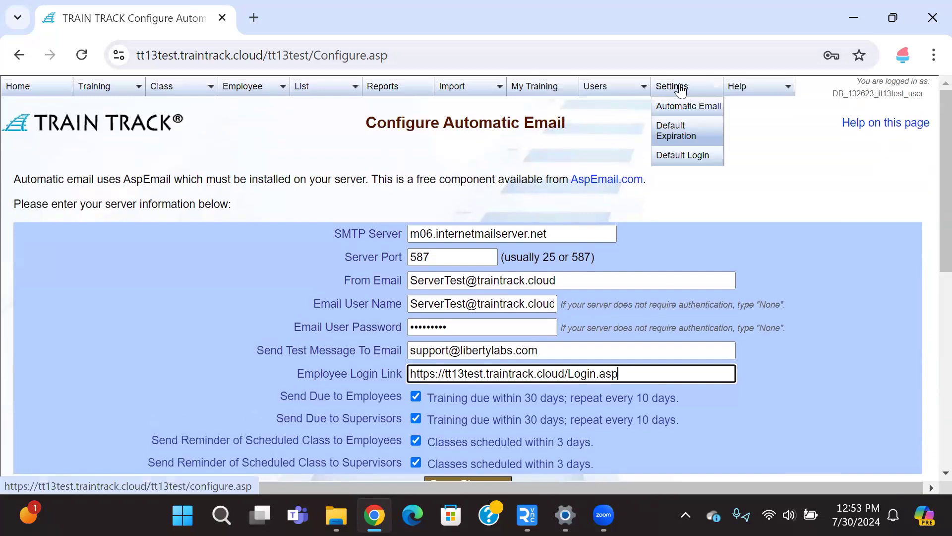
{"action": "left_click", "coordinate": [686, 131]}
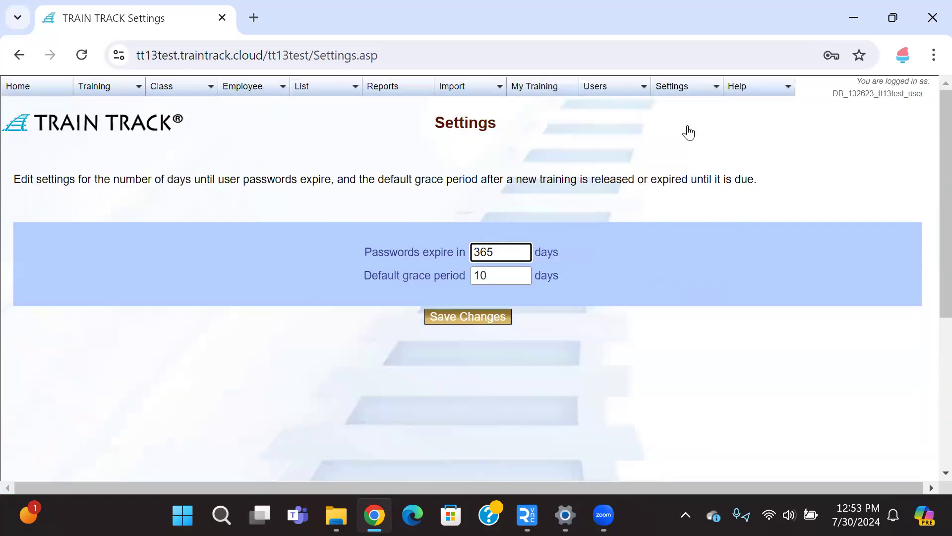
{"action": "left_click_drag", "start_coordinate": [511, 254], "coordinate": [426, 254]}
{"action": "type", "text": "180"}
{"action": "left_click_drag", "start_coordinate": [508, 272], "coordinate": [462, 277]}
{"action": "type", "text": "14"}
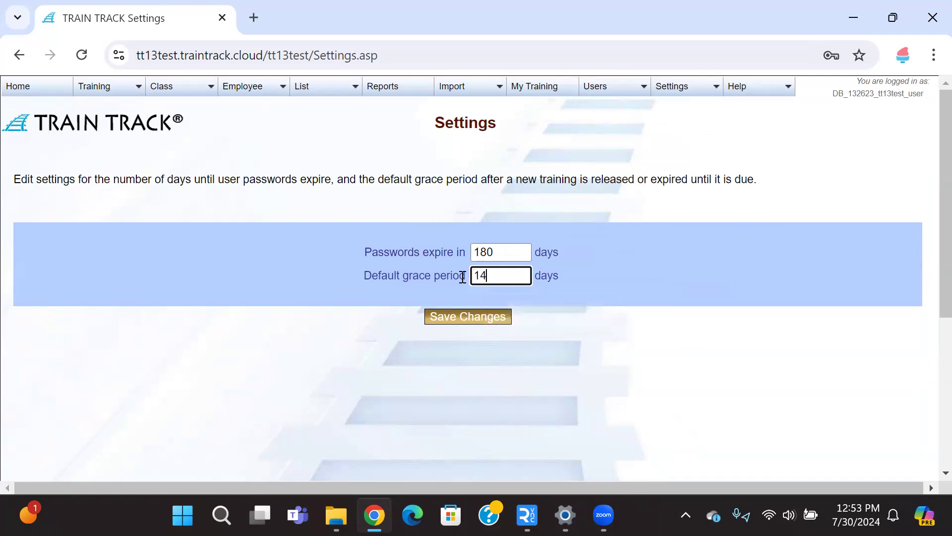
{"action": "left_click", "coordinate": [466, 315]}
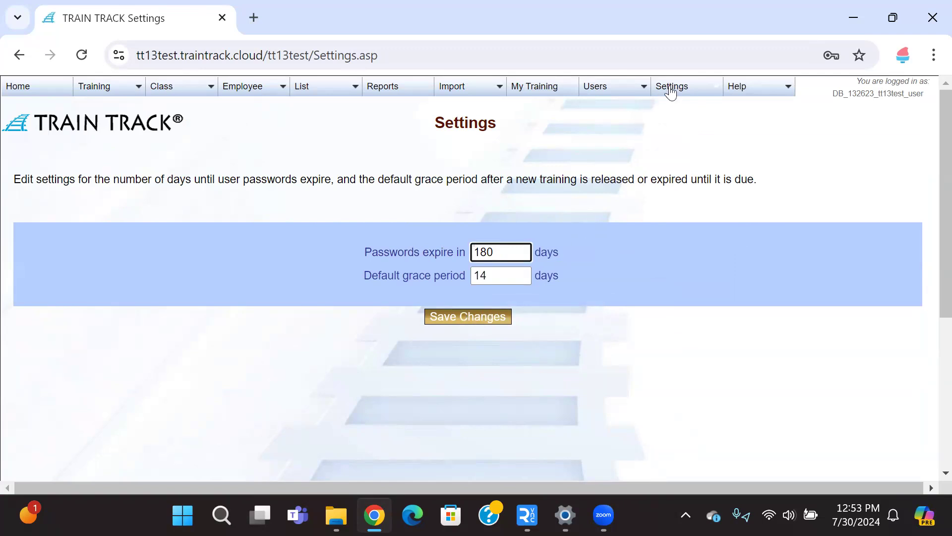
Step: Open Default Login settings, set Employee Login to Email, review the Temporary Password options, and save the changes
{"action": "mouse_move", "coordinate": [671, 92]}
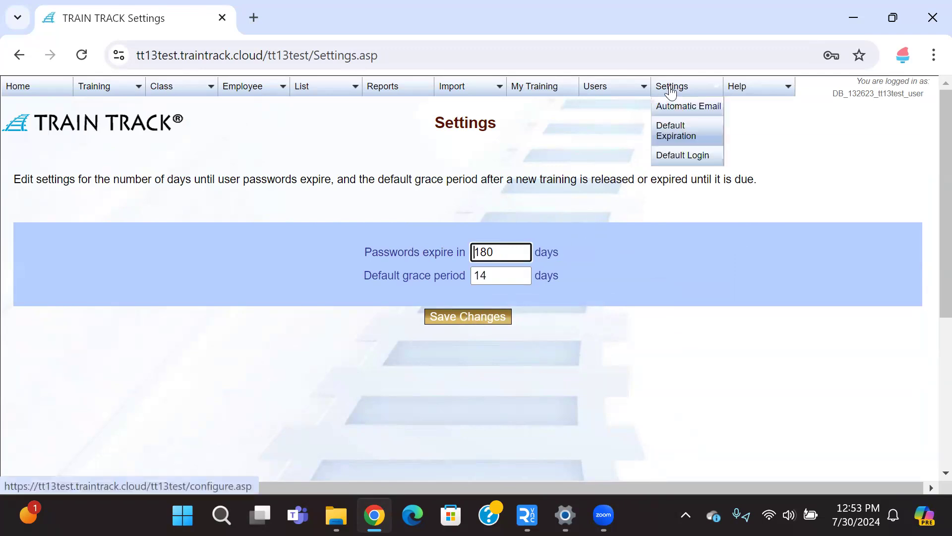
{"action": "left_click", "coordinate": [688, 156]}
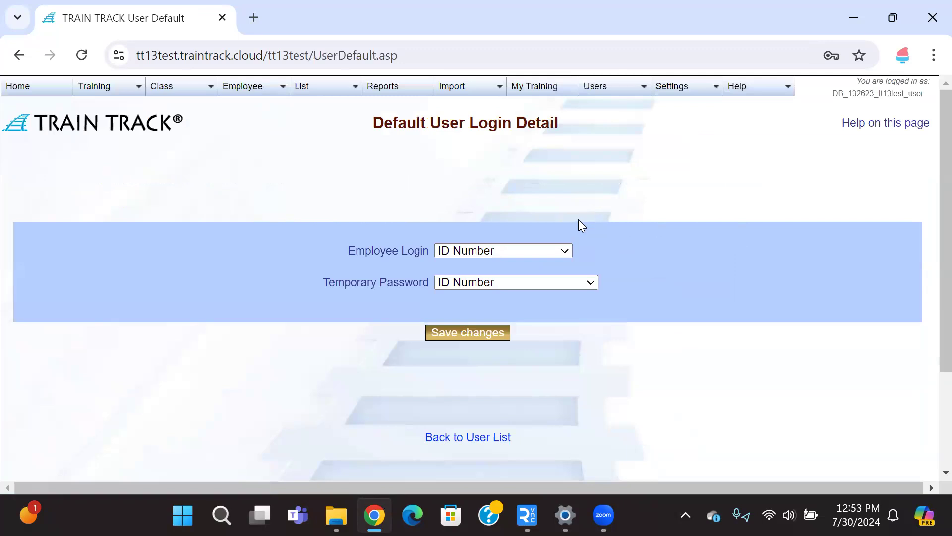
{"action": "left_click", "coordinate": [569, 251]}
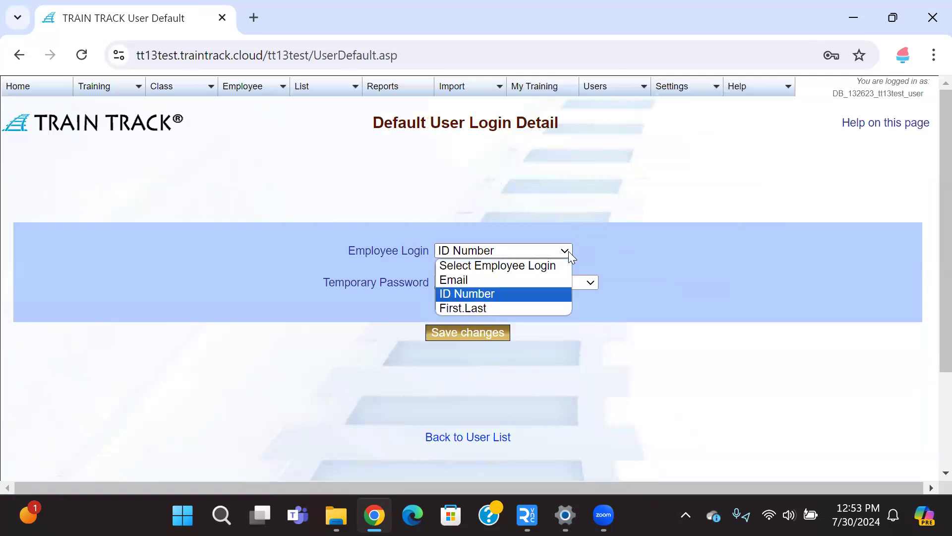
{"action": "left_click", "coordinate": [540, 280]}
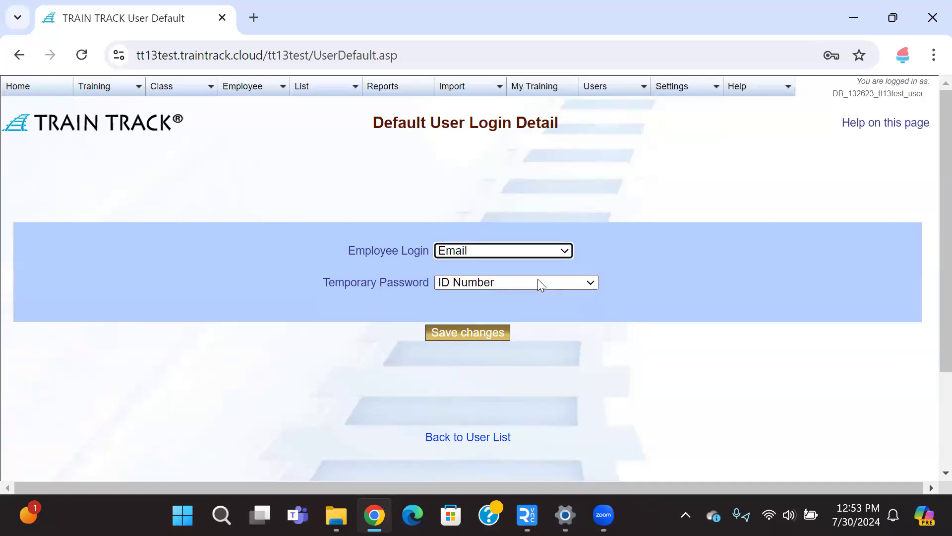
{"action": "left_click", "coordinate": [539, 284]}
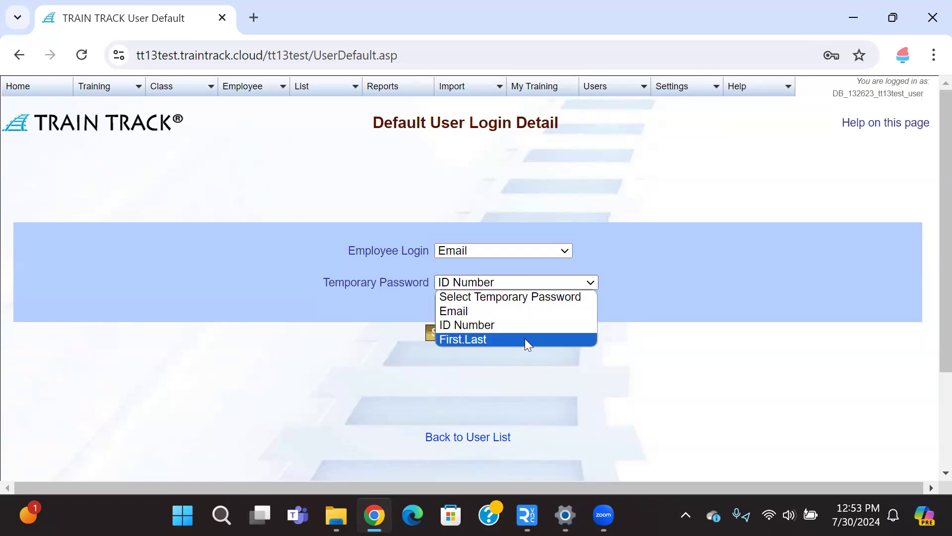
{"action": "left_click", "coordinate": [520, 326]}
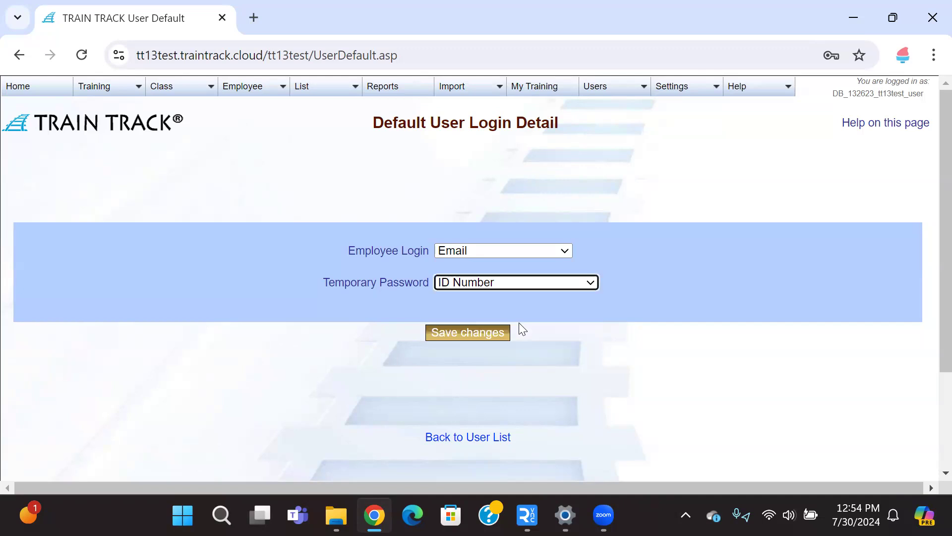
{"action": "left_click", "coordinate": [513, 261]}
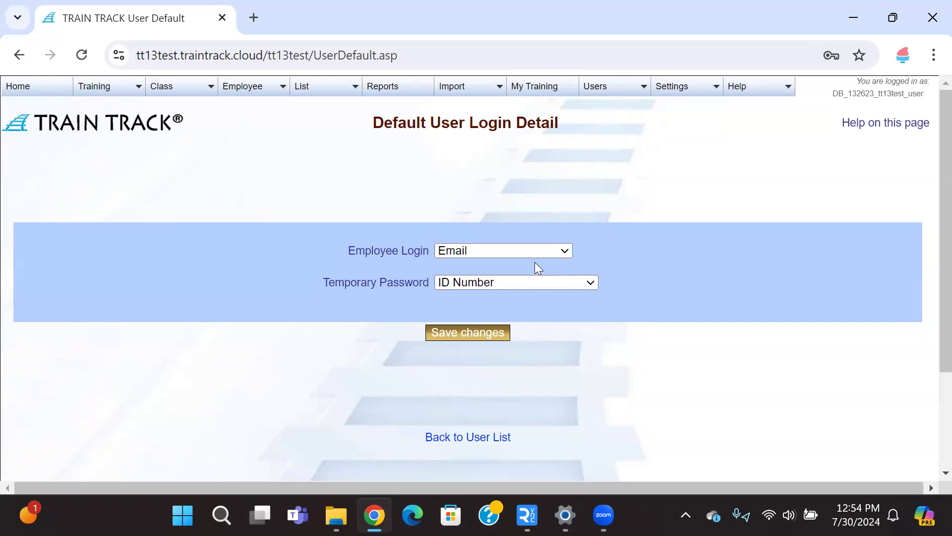
{"action": "left_click", "coordinate": [565, 252]}
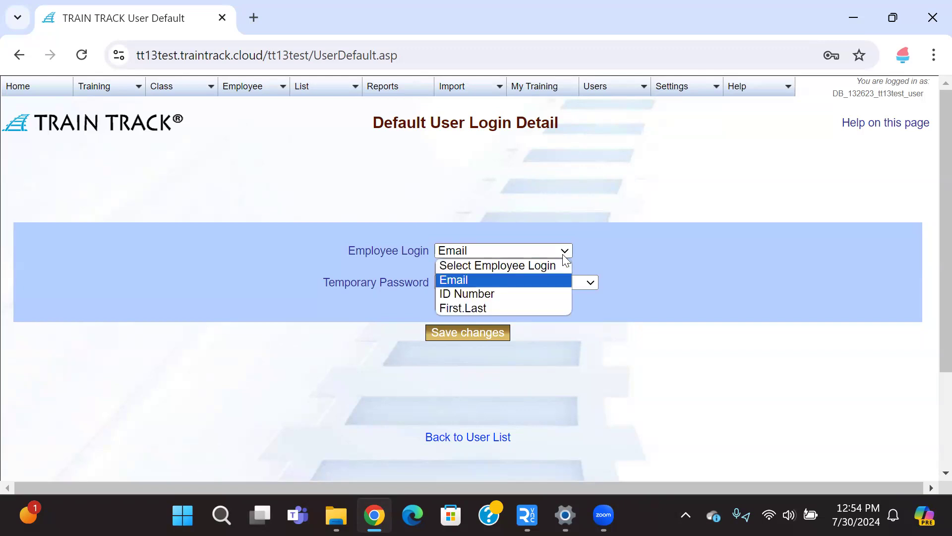
{"action": "left_click", "coordinate": [564, 256]}
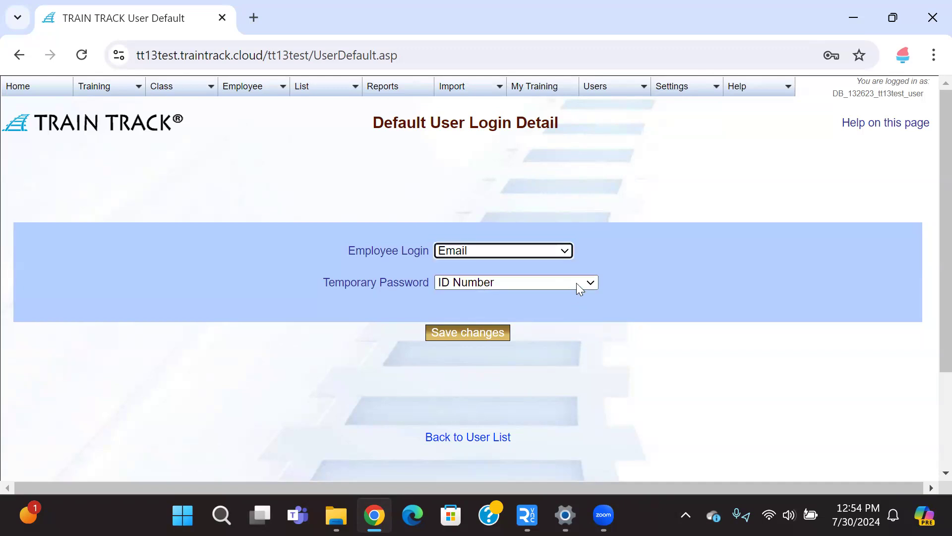
{"action": "left_click", "coordinate": [576, 283]}
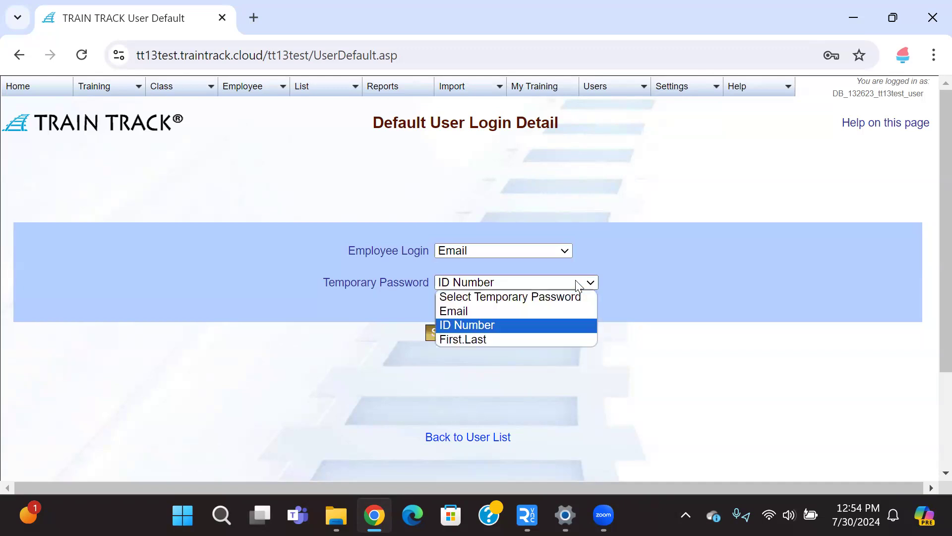
{"action": "left_click", "coordinate": [576, 282]}
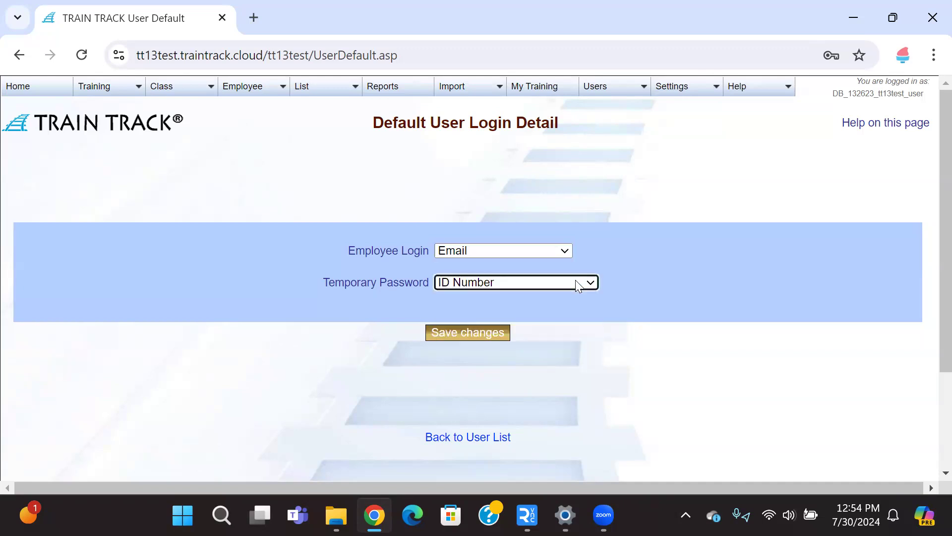
{"action": "left_click", "coordinate": [467, 332]}
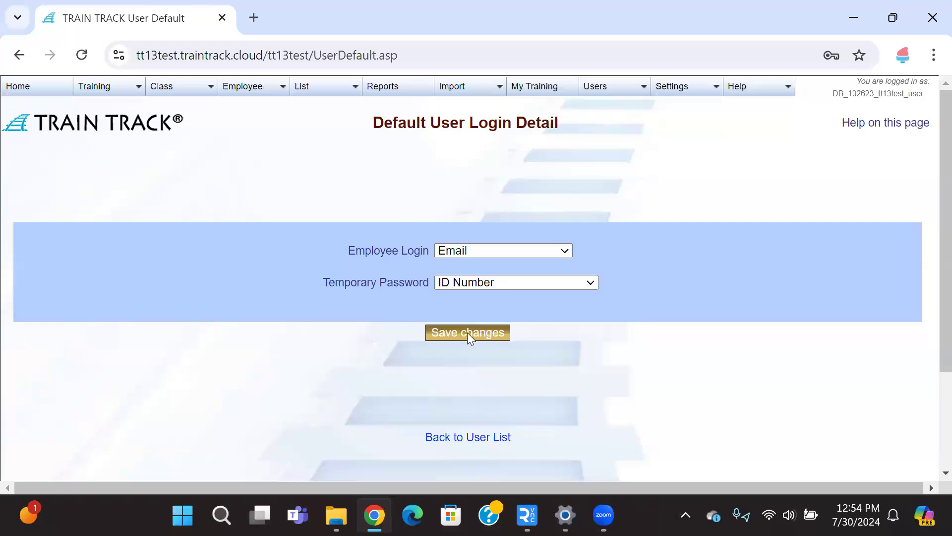
Step: Open the Help Contents and scroll through its list of topics
{"action": "mouse_move", "coordinate": [685, 89]}
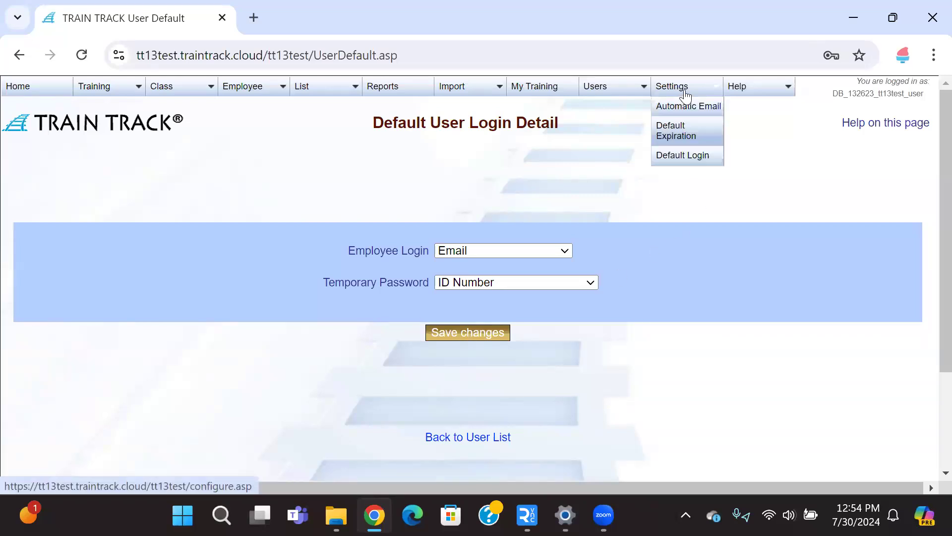
{"action": "mouse_move", "coordinate": [749, 89]}
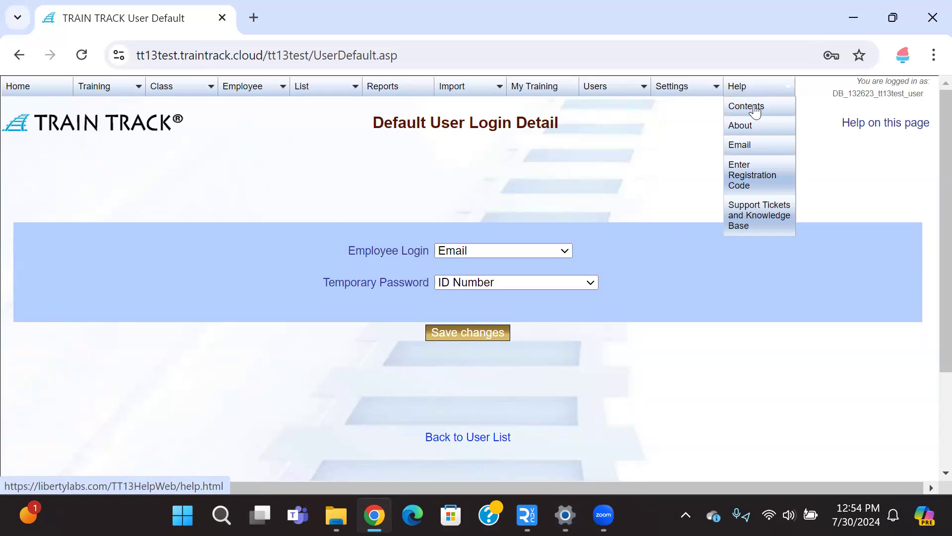
{"action": "left_click", "coordinate": [751, 106]}
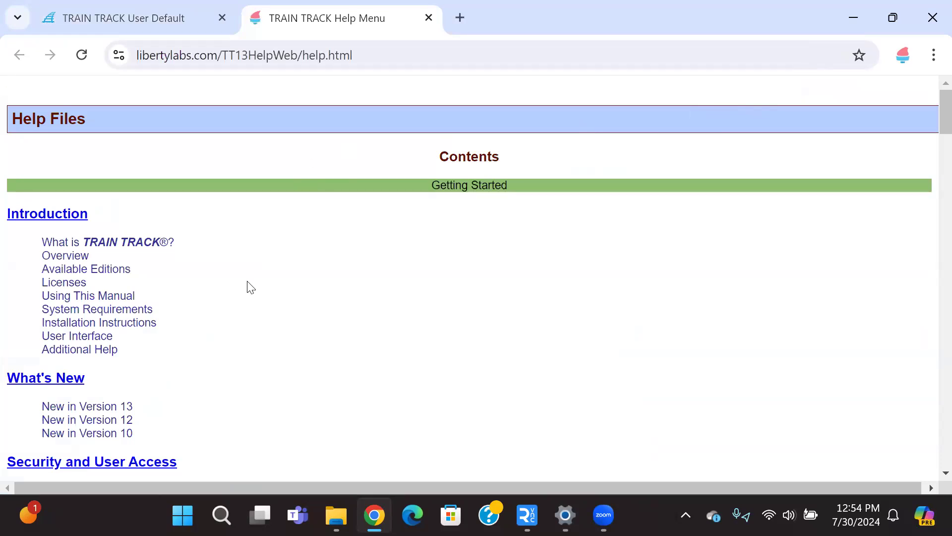
{"action": "scroll", "coordinate": [248, 286], "scroll_direction": "down", "scroll_amount": 2}
{"action": "scroll", "coordinate": [245, 284], "scroll_direction": "down", "scroll_amount": 7}
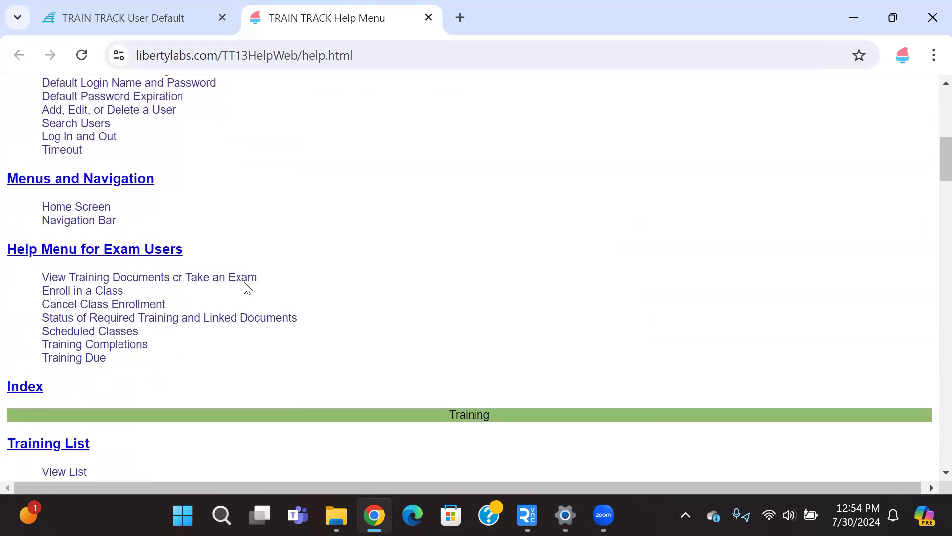
{"action": "scroll", "coordinate": [245, 283], "scroll_direction": "down", "scroll_amount": 9}
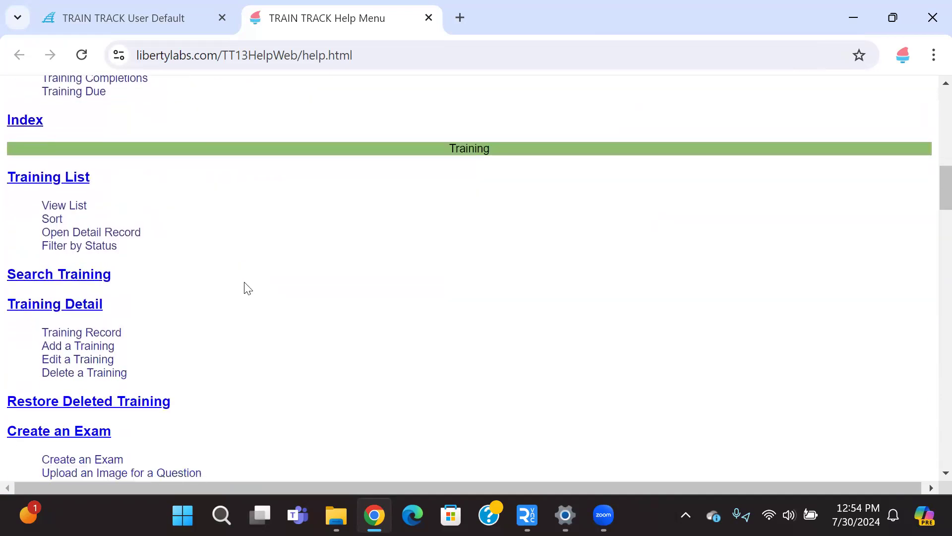
Step: Open the Revisions help topic, scroll through its instructions, and return to the help menu
{"action": "scroll", "coordinate": [248, 288], "scroll_direction": "down", "scroll_amount": 2}
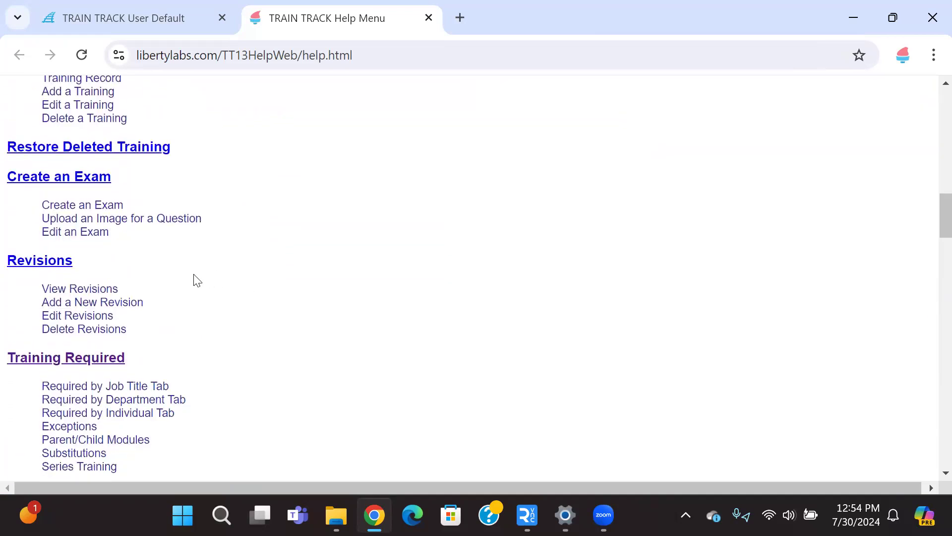
{"action": "left_click", "coordinate": [18, 264]}
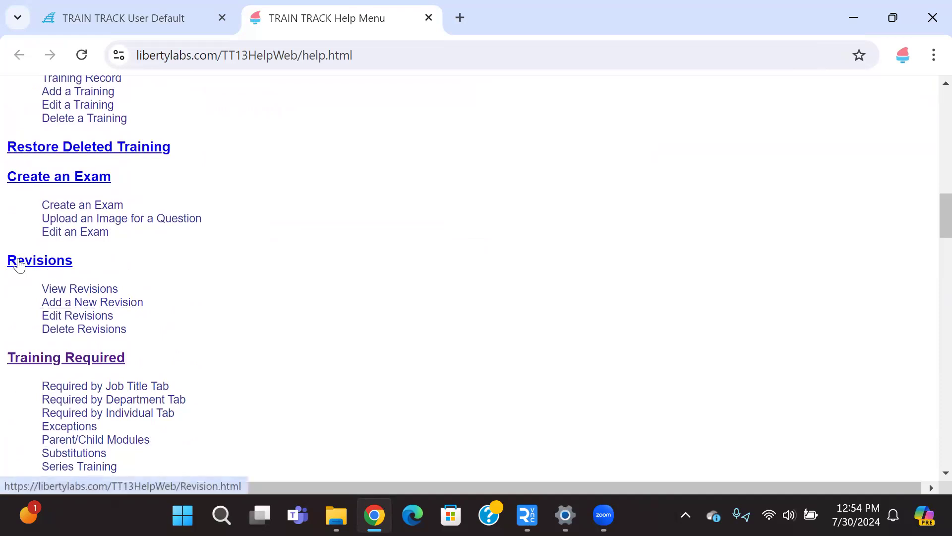
{"action": "scroll", "coordinate": [494, 278], "scroll_direction": "down", "scroll_amount": 2}
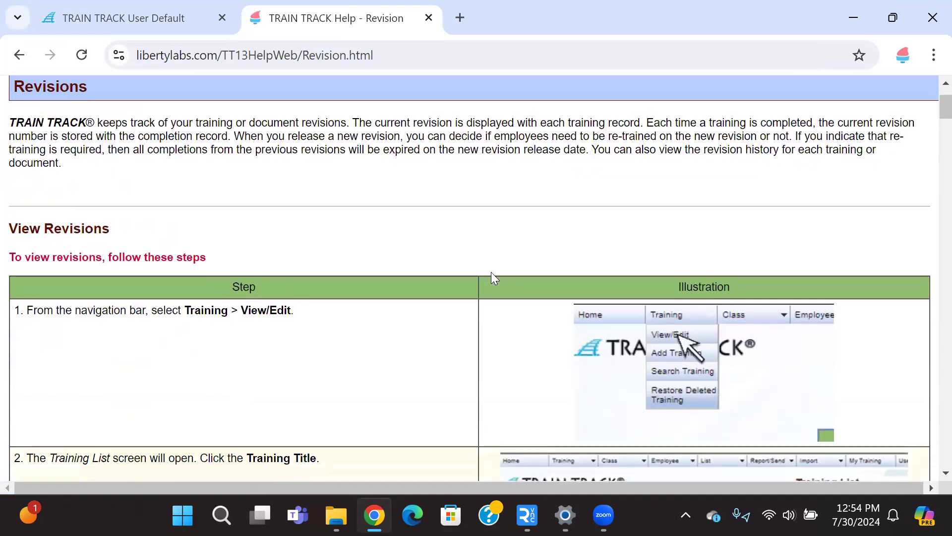
{"action": "scroll", "coordinate": [492, 273], "scroll_direction": "down", "scroll_amount": 2}
{"action": "scroll", "coordinate": [494, 278], "scroll_direction": "down", "scroll_amount": 18}
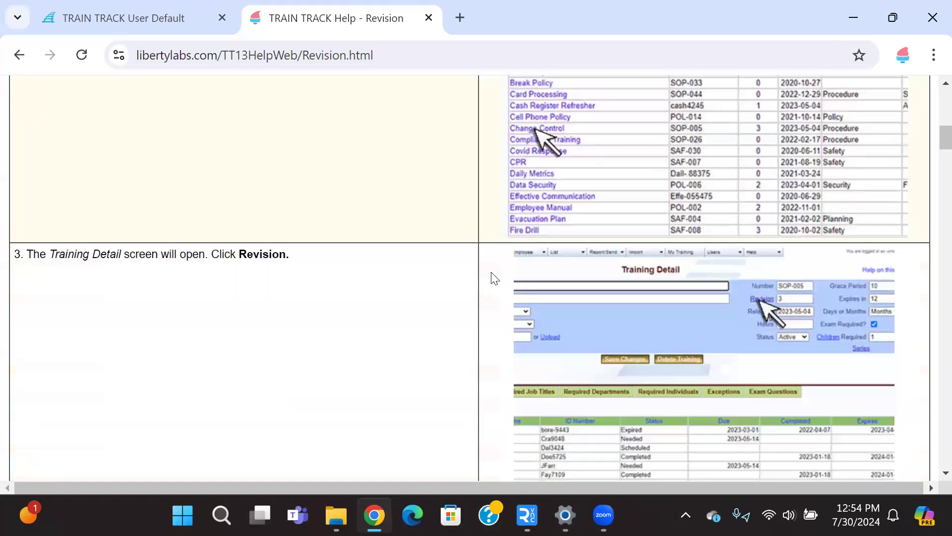
{"action": "scroll", "coordinate": [494, 278], "scroll_direction": "down", "scroll_amount": 18}
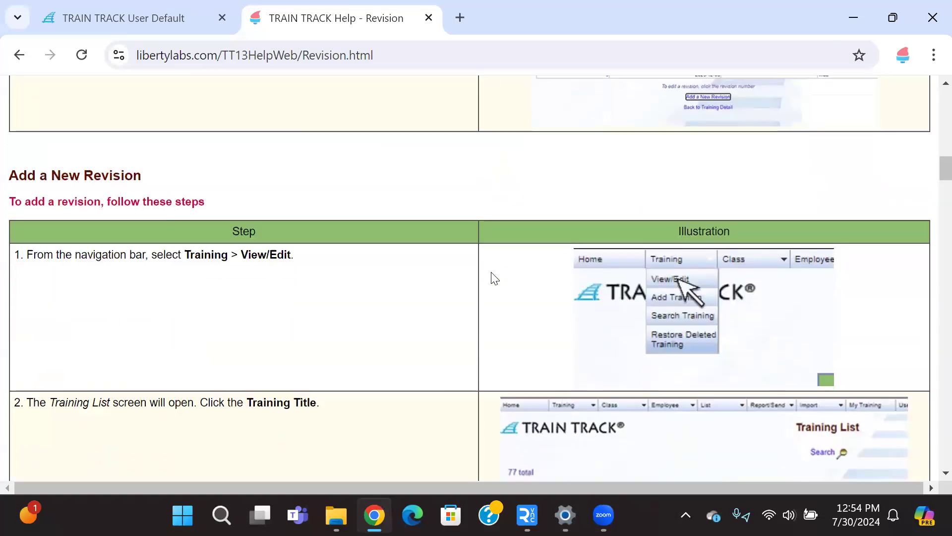
{"action": "scroll", "coordinate": [492, 274], "scroll_direction": "down", "scroll_amount": 20}
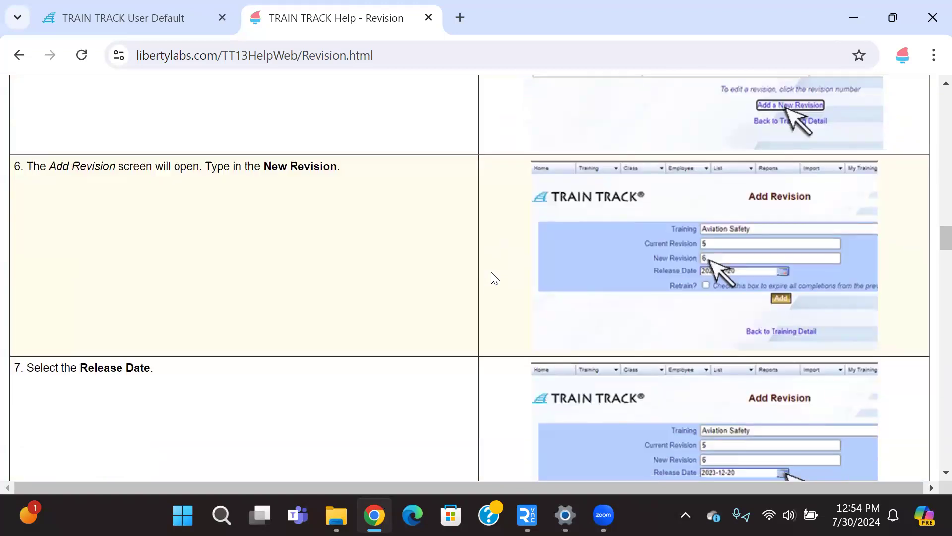
{"action": "scroll", "coordinate": [492, 278], "scroll_direction": "down", "scroll_amount": 18}
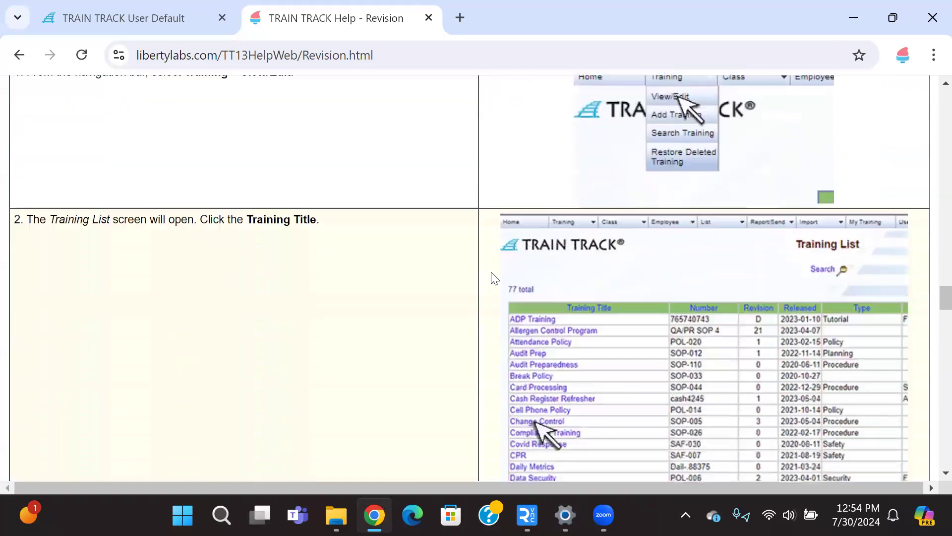
{"action": "scroll", "coordinate": [494, 278], "scroll_direction": "down", "scroll_amount": 7}
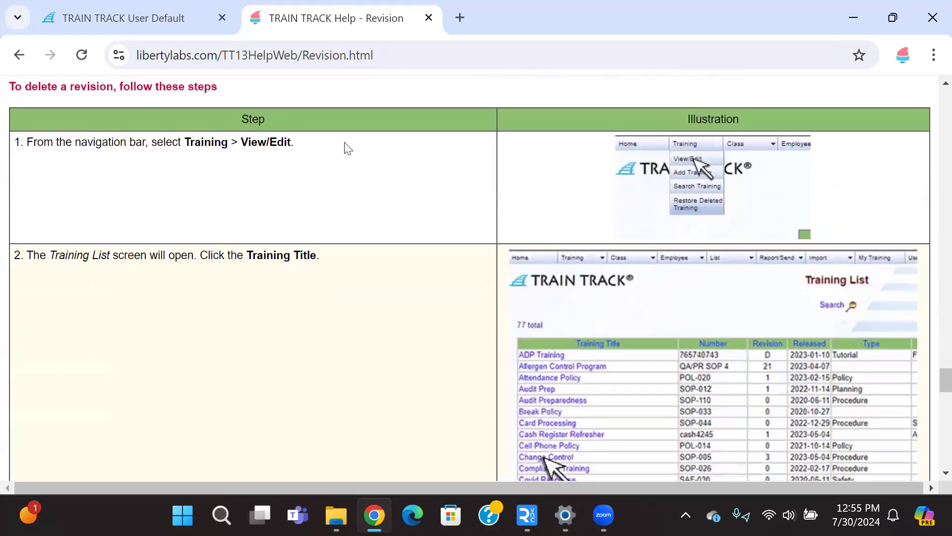
{"action": "left_click", "coordinate": [20, 55]}
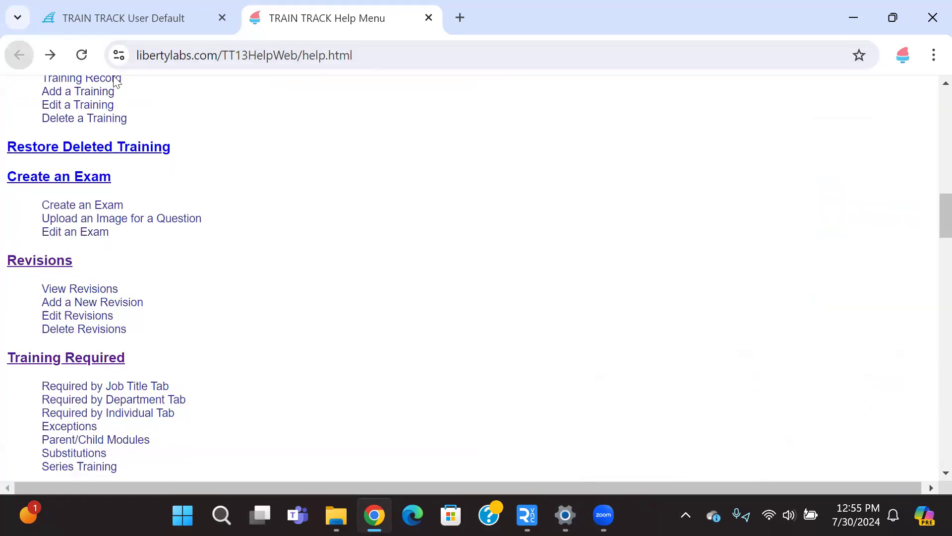
Step: Scroll through the remaining help menu topics and open the help Index
{"action": "scroll", "coordinate": [95, 190], "scroll_direction": "down", "scroll_amount": 2}
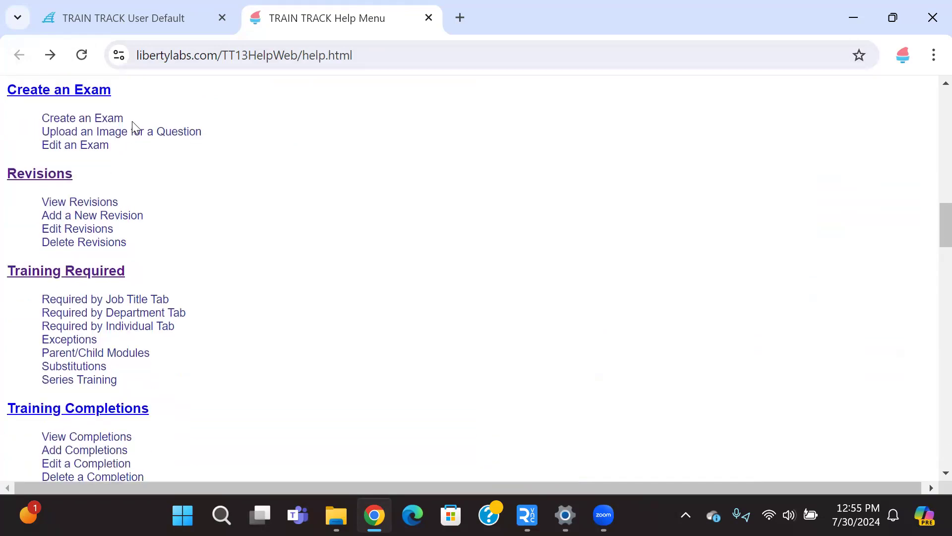
{"action": "scroll", "coordinate": [127, 200], "scroll_direction": "down", "scroll_amount": 5}
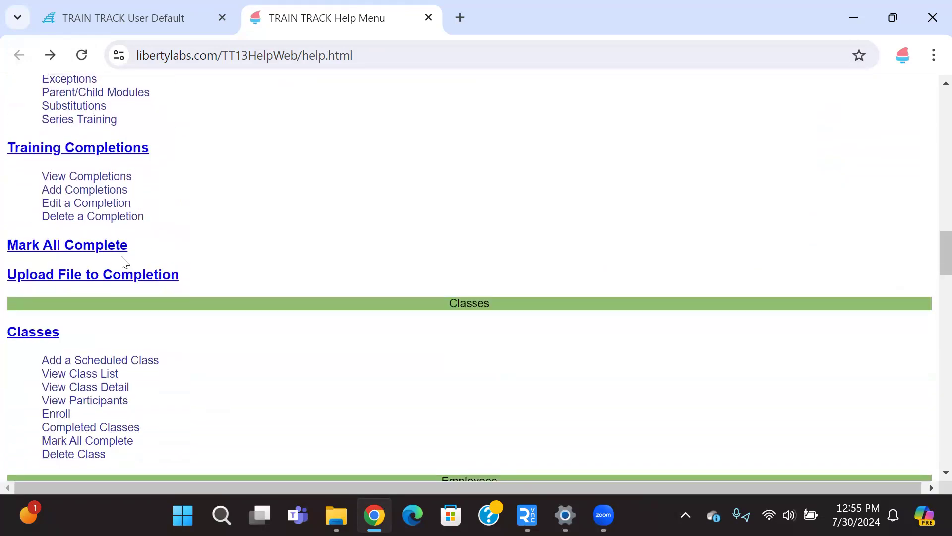
{"action": "scroll", "coordinate": [122, 261], "scroll_direction": "down", "scroll_amount": 9}
{"action": "scroll", "coordinate": [124, 260], "scroll_direction": "down", "scroll_amount": 4}
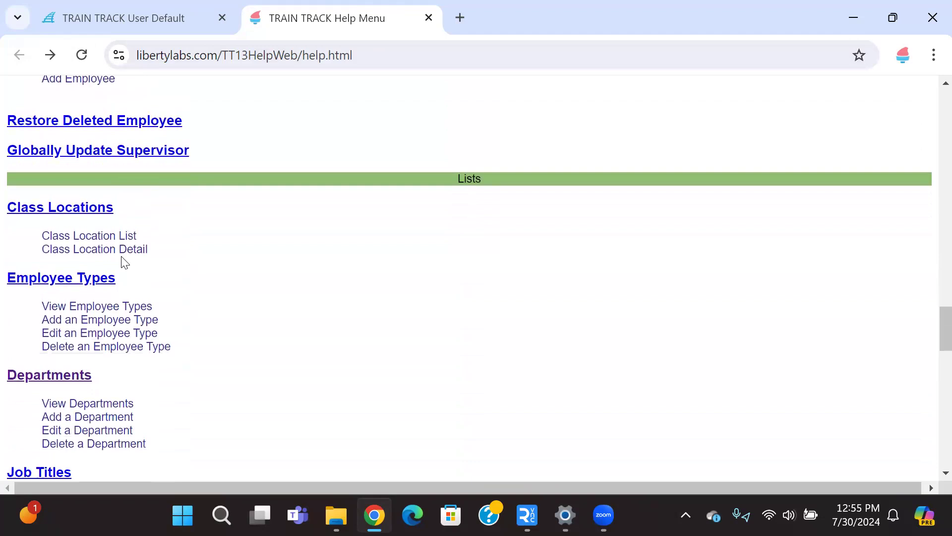
{"action": "scroll", "coordinate": [124, 262], "scroll_direction": "down", "scroll_amount": 12}
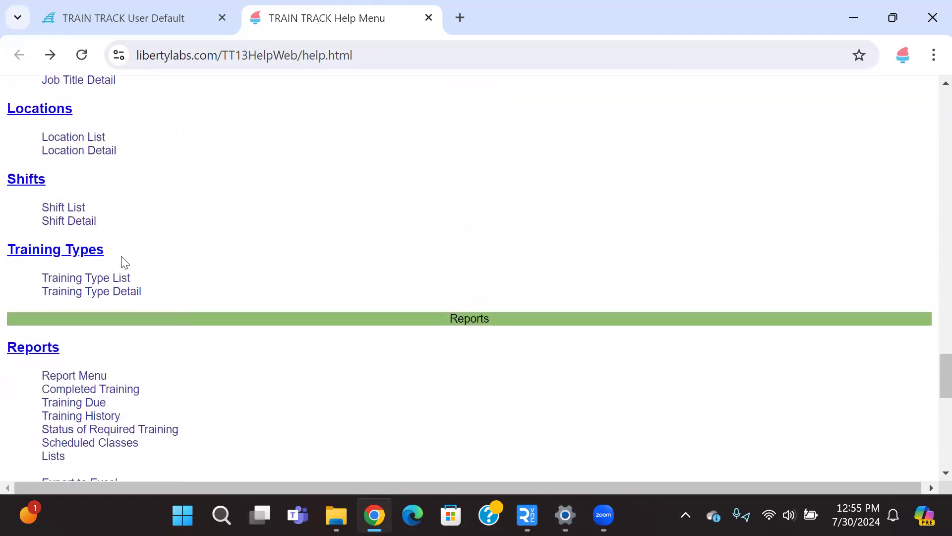
{"action": "scroll", "coordinate": [124, 262], "scroll_direction": "down", "scroll_amount": 7}
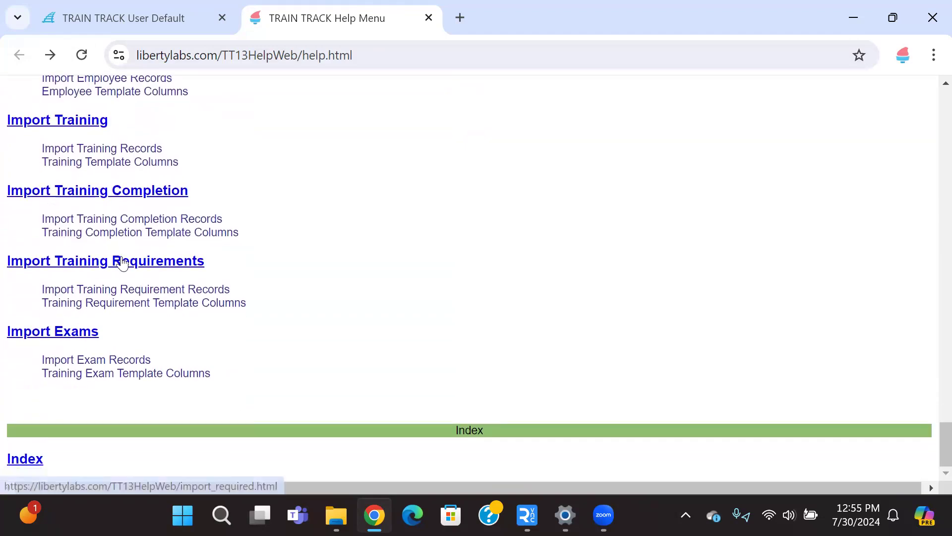
{"action": "left_click", "coordinate": [35, 461]}
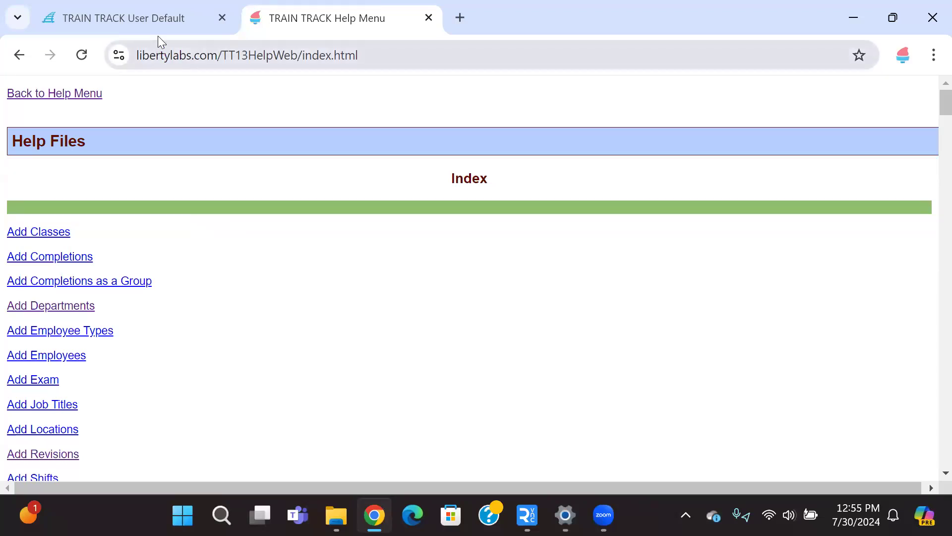
Step: Return to the TRAIN TRACK tab and open the Support Tickets and Knowledge Base site from Help
{"action": "left_click", "coordinate": [429, 17]}
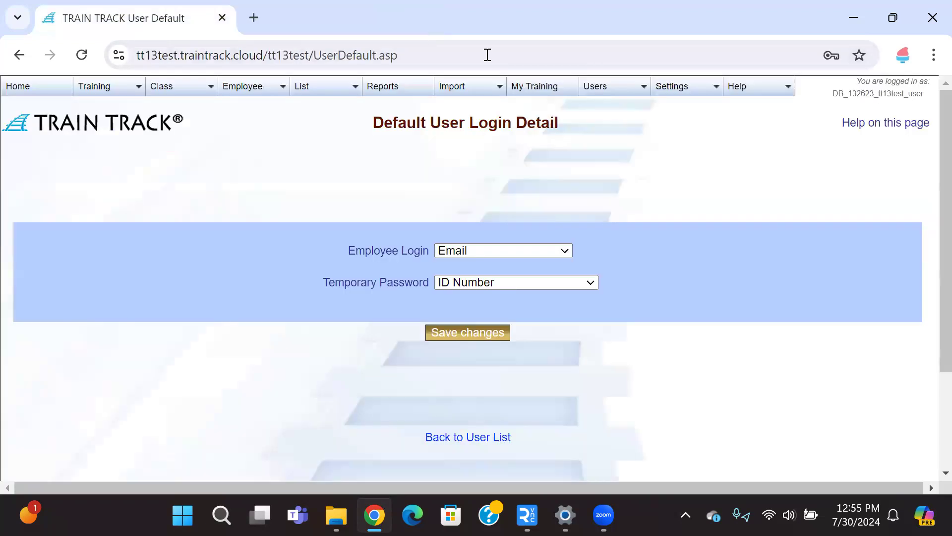
{"action": "mouse_move", "coordinate": [750, 88]}
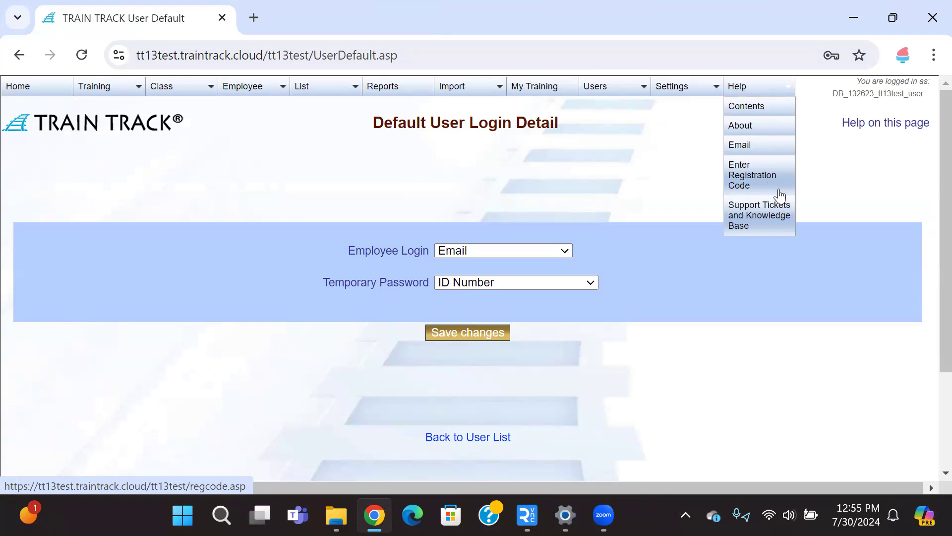
{"action": "left_click", "coordinate": [759, 214]}
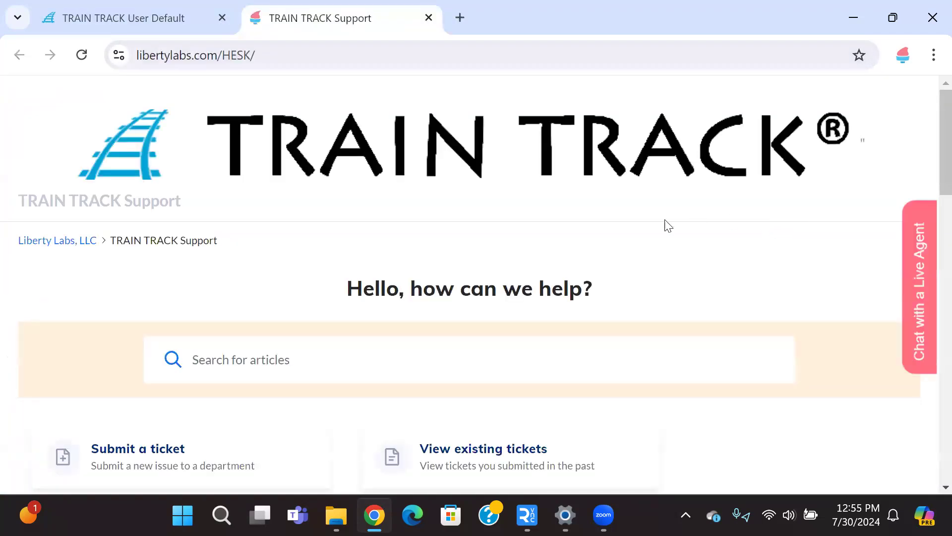
{"action": "scroll", "coordinate": [695, 219], "scroll_direction": "down", "scroll_amount": 2}
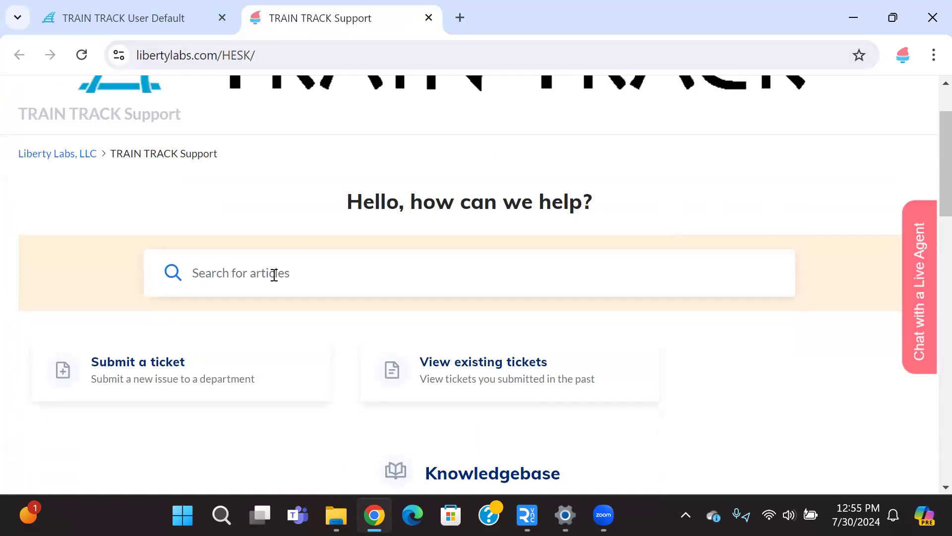
{"action": "scroll", "coordinate": [274, 275], "scroll_direction": "down", "scroll_amount": 2}
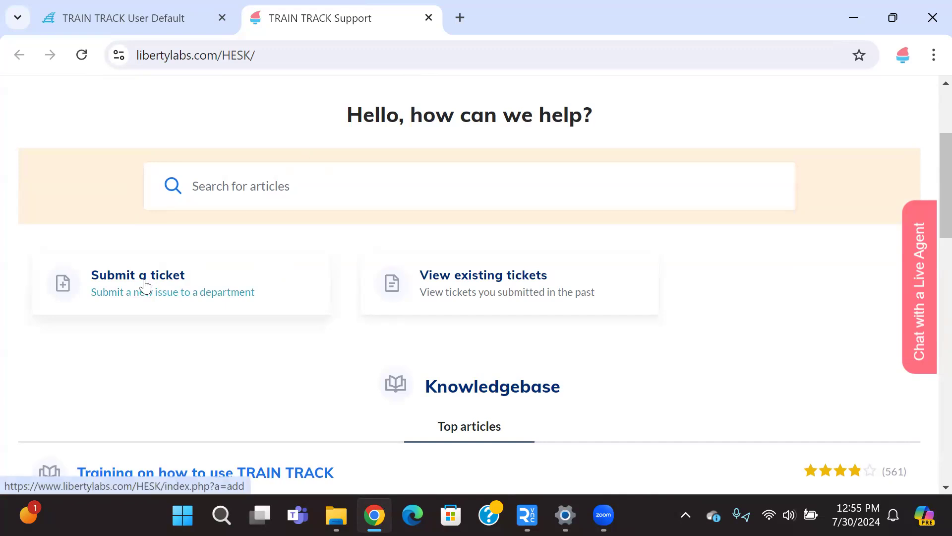
Step: Search the knowledgebase for user permissions and open the User Permissions article
{"action": "left_click", "coordinate": [242, 189]}
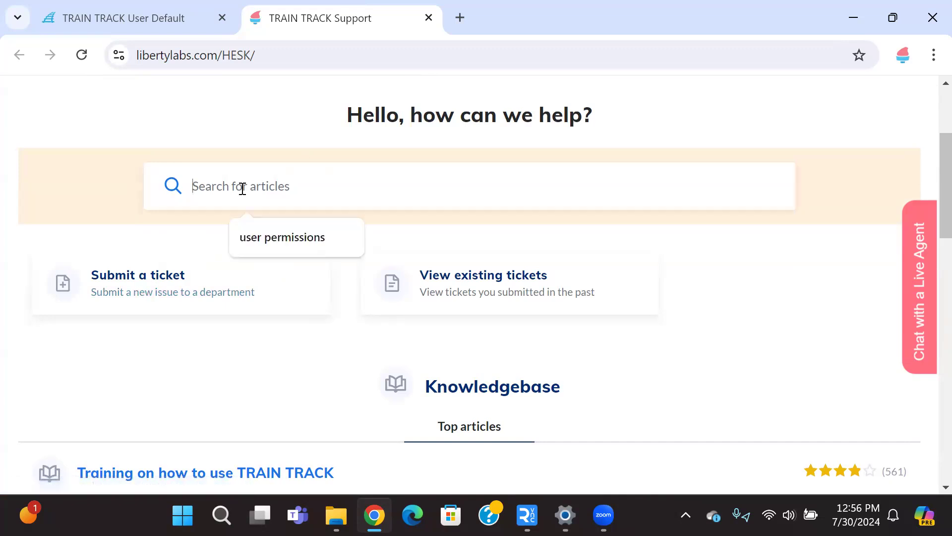
{"action": "left_click", "coordinate": [268, 235]}
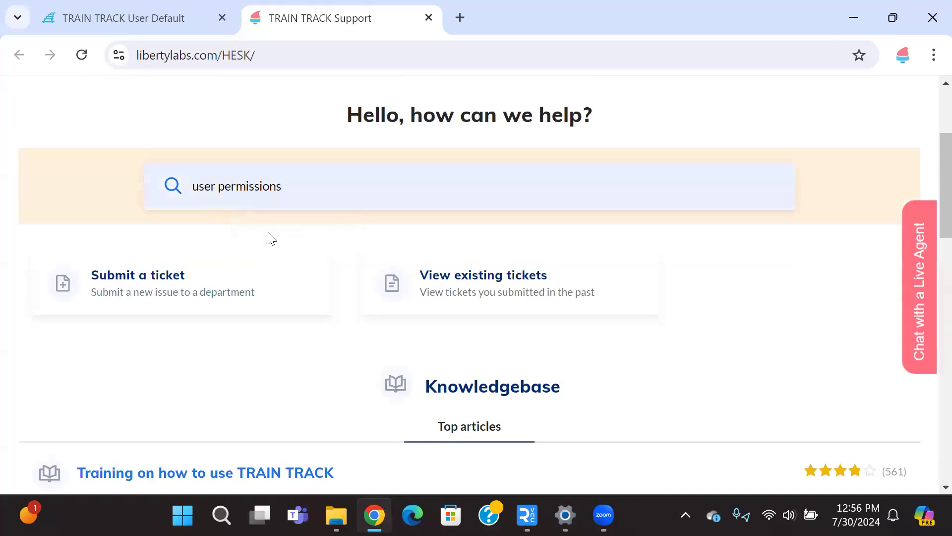
{"action": "key", "text": "Return"}
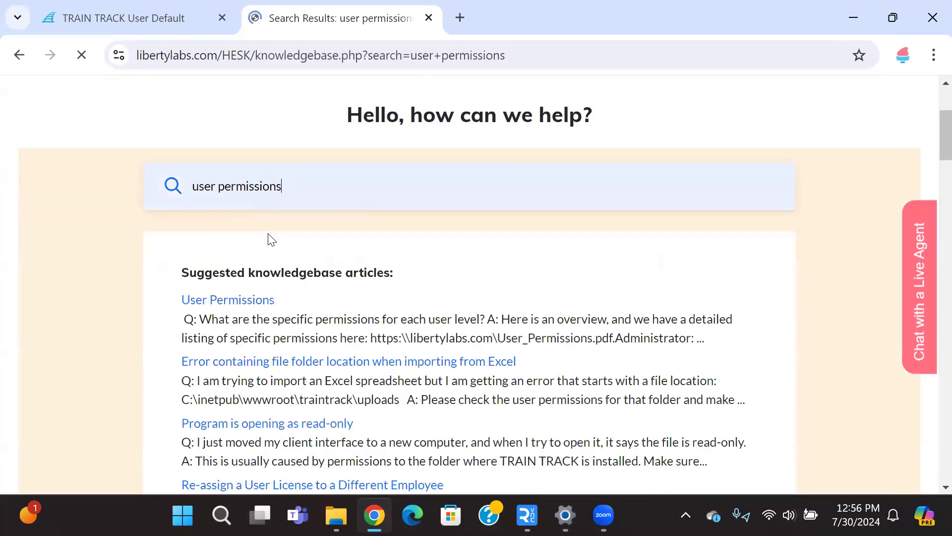
{"action": "scroll", "coordinate": [520, 233], "scroll_direction": "down", "scroll_amount": 3}
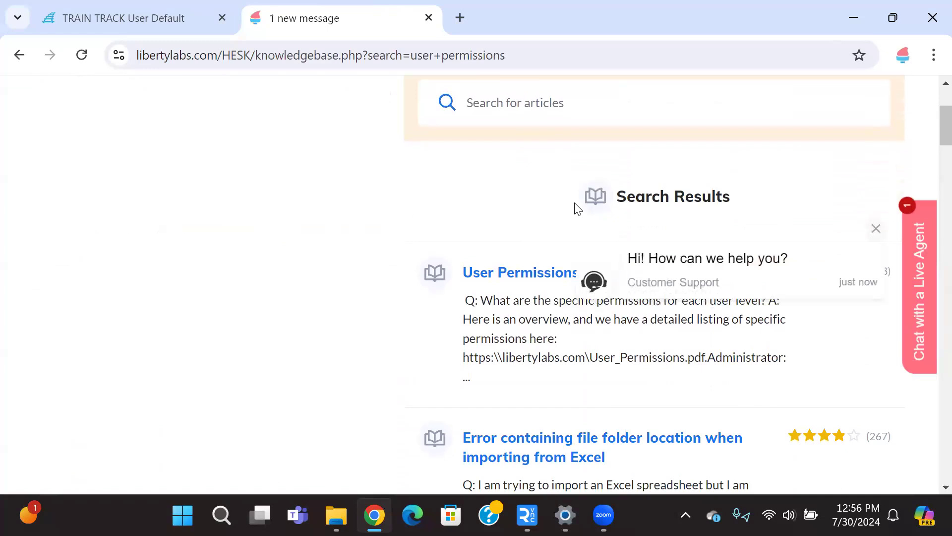
{"action": "scroll", "coordinate": [576, 207], "scroll_direction": "down", "scroll_amount": 2}
{"action": "left_click", "coordinate": [876, 229]}
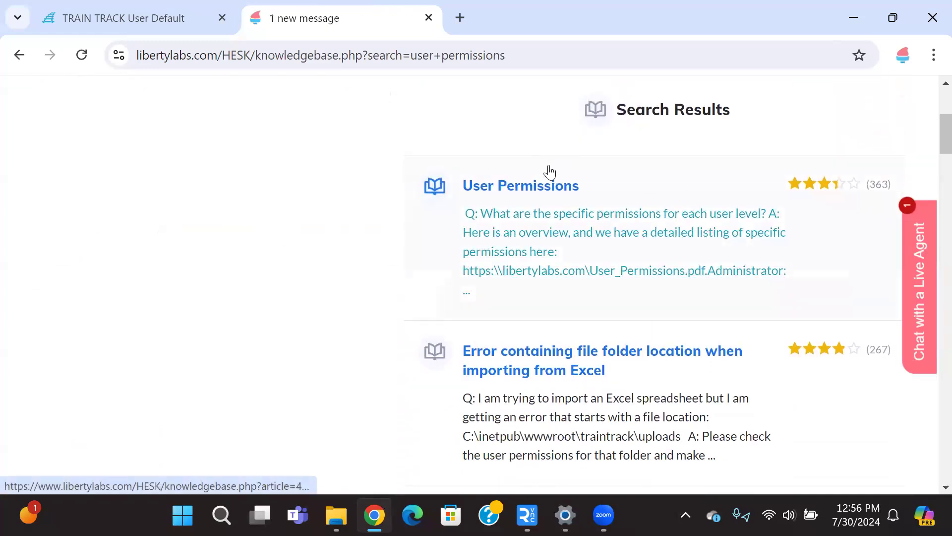
{"action": "left_click", "coordinate": [526, 193]}
{"action": "scroll", "coordinate": [325, 236], "scroll_direction": "down", "scroll_amount": 3}
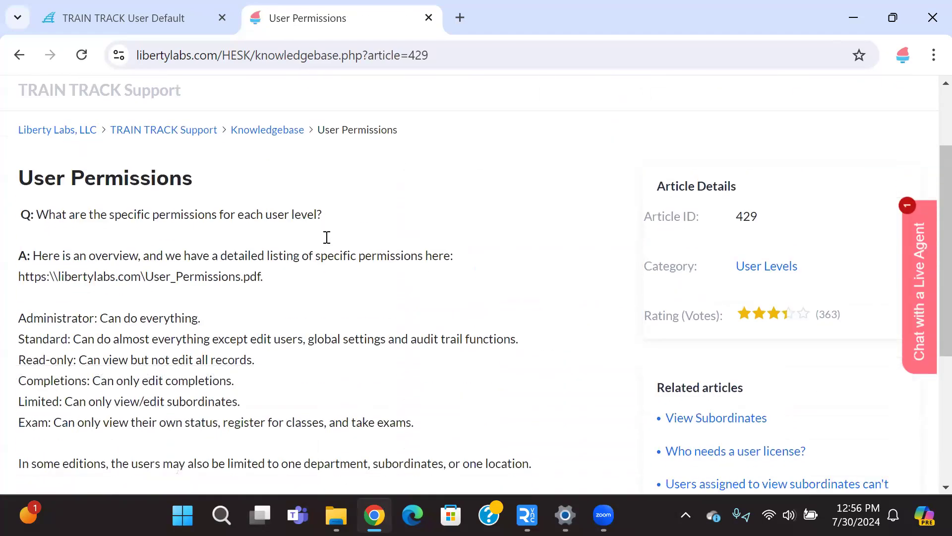
Step: Highlight the list of permissions for each user level in the article
{"action": "left_click_drag", "start_coordinate": [19, 250], "coordinate": [425, 361]}
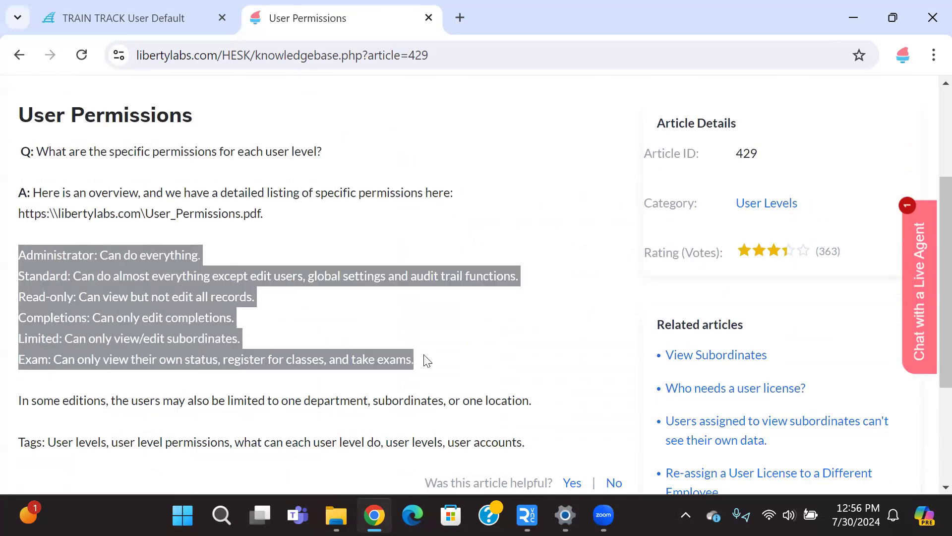
{"action": "left_click", "coordinate": [425, 360]}
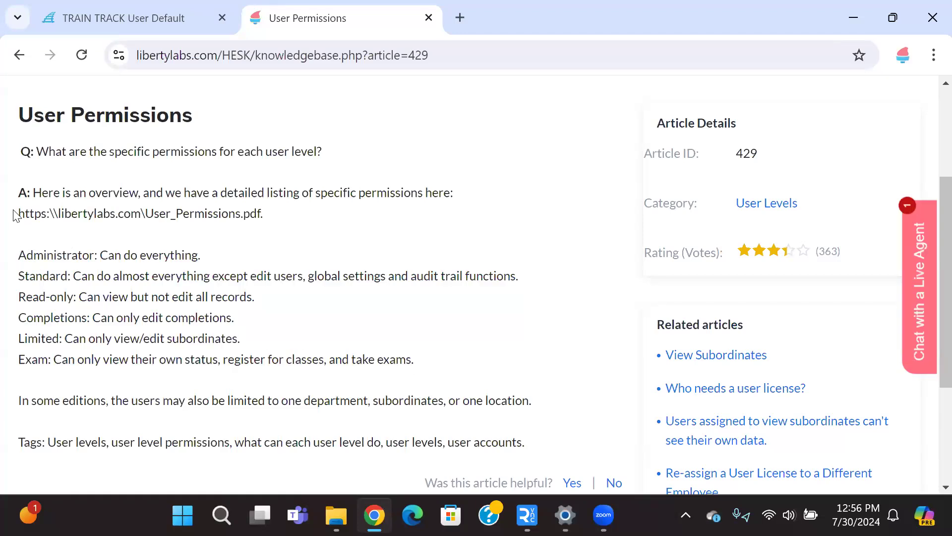
Step: Copy the User_Permissions.pdf link, open it in a new tab, and scroll through the permissions table
{"action": "left_click_drag", "start_coordinate": [19, 213], "coordinate": [263, 217]}
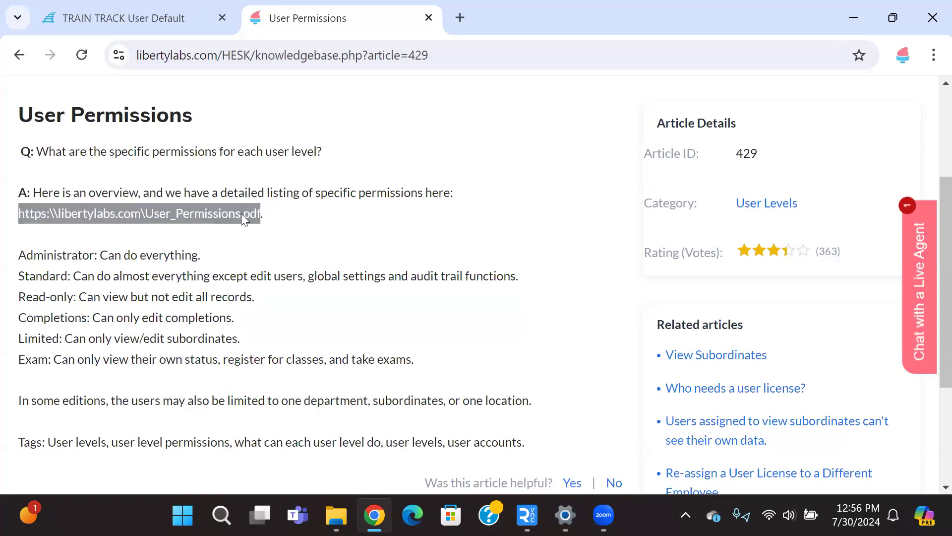
{"action": "right_click", "coordinate": [241, 213]}
{"action": "left_click", "coordinate": [301, 240]}
{"action": "key", "text": "ctrl+t"}
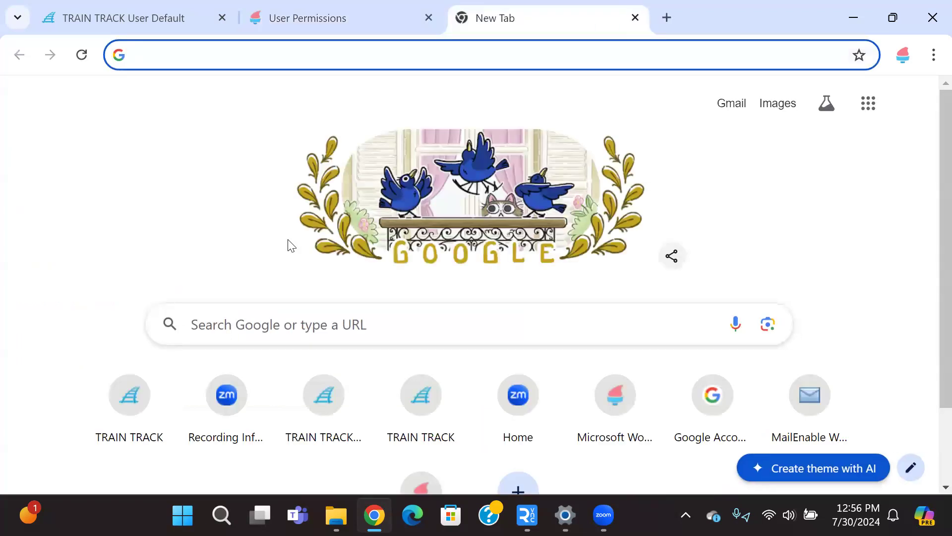
{"action": "key", "text": "ctrl+v"}
{"action": "key", "text": "Return"}
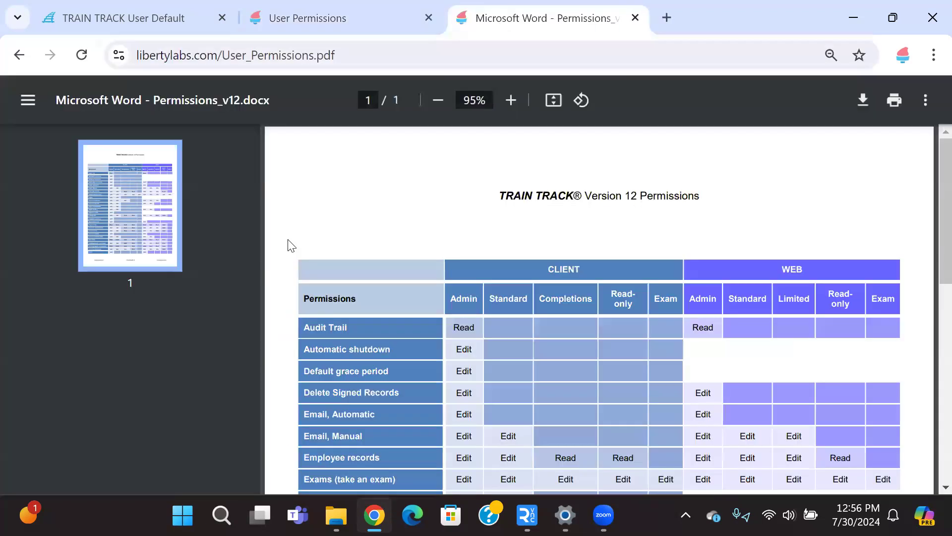
{"action": "scroll", "coordinate": [402, 292], "scroll_direction": "down", "scroll_amount": 2}
{"action": "scroll", "coordinate": [402, 296], "scroll_direction": "down", "scroll_amount": 2}
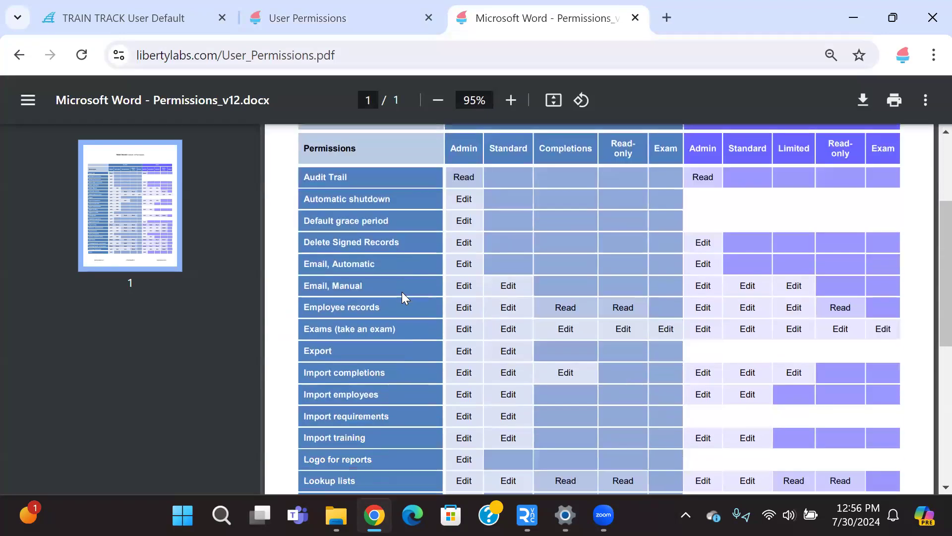
{"action": "scroll", "coordinate": [457, 273], "scroll_direction": "up", "scroll_amount": 2}
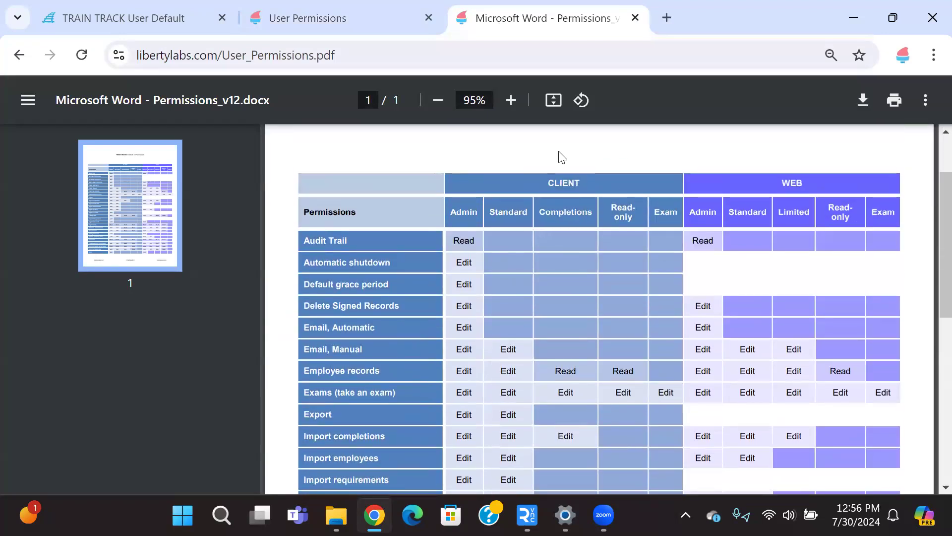
Step: Switch back to the TRAIN TRACK tab and go to the Home page
{"action": "left_click", "coordinate": [238, 23]}
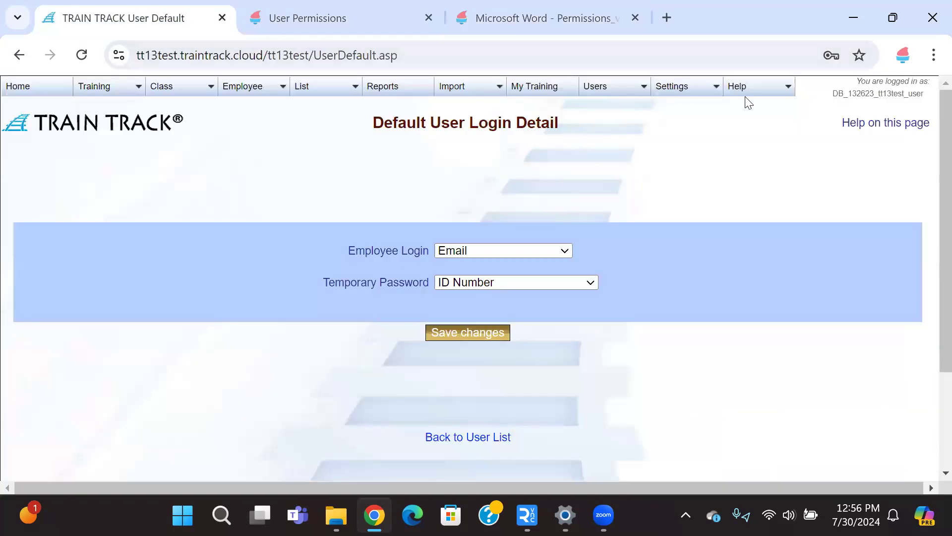
{"action": "mouse_move", "coordinate": [746, 97]}
{"action": "left_click", "coordinate": [49, 96]}
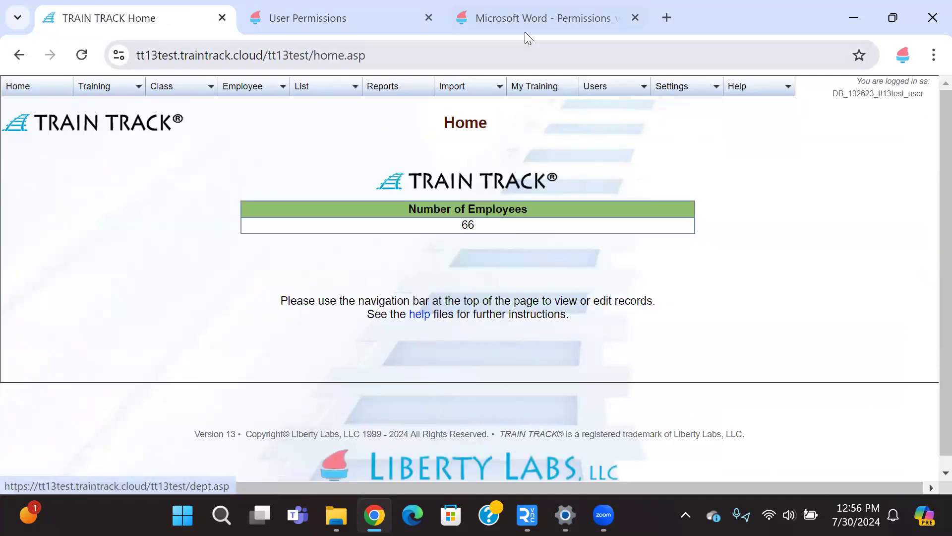